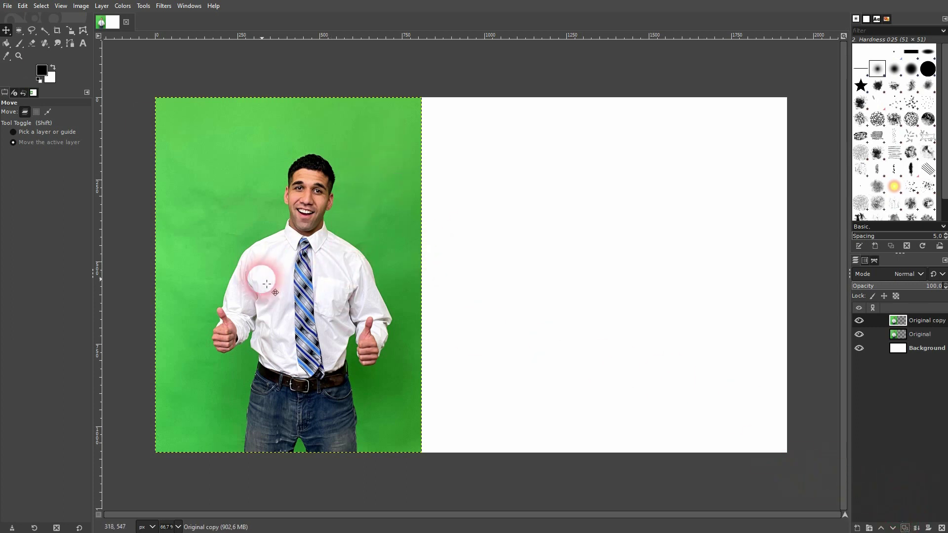
Move the duplicated photo layer to the right edge of the canvas and rename it Removed.
left_click_drag(195, 236, 562, 239)
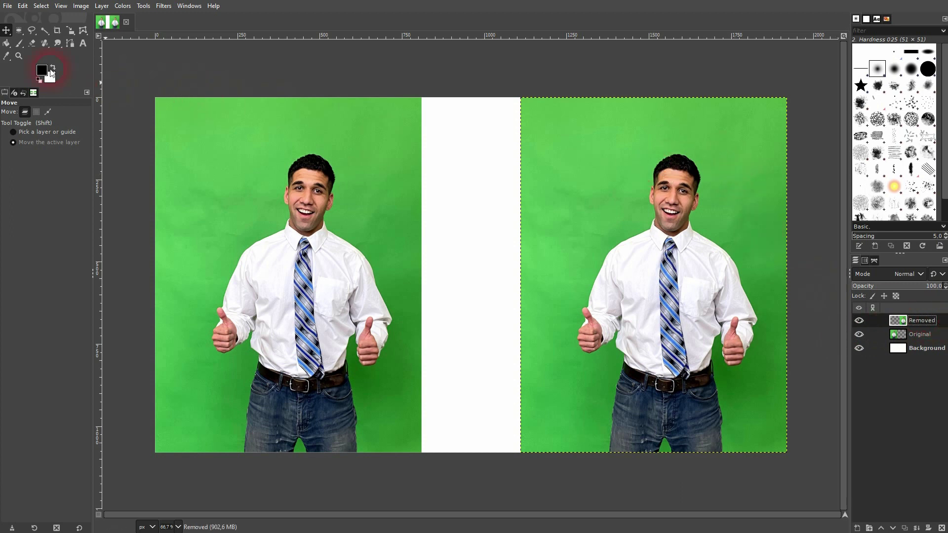
Activate the Select by Color tool.
left_click(44, 34)
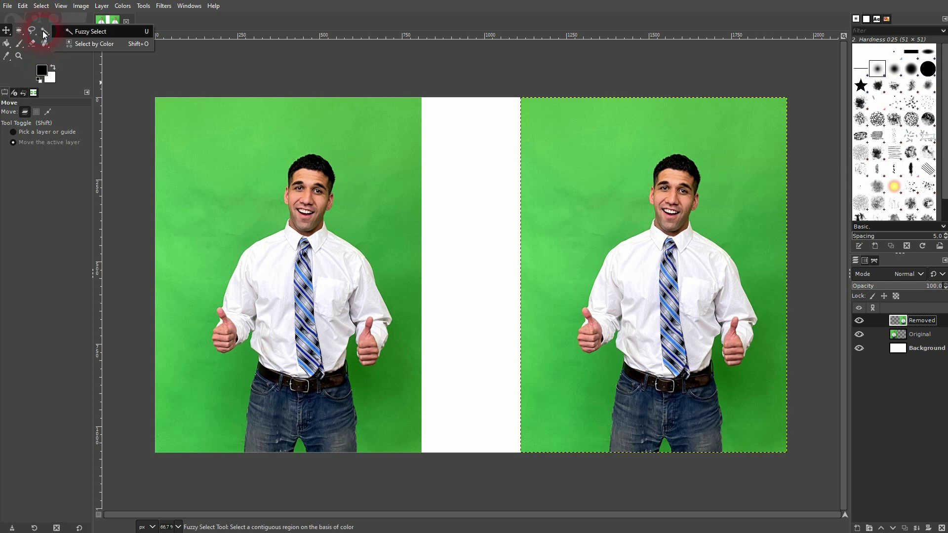
left_click(99, 46)
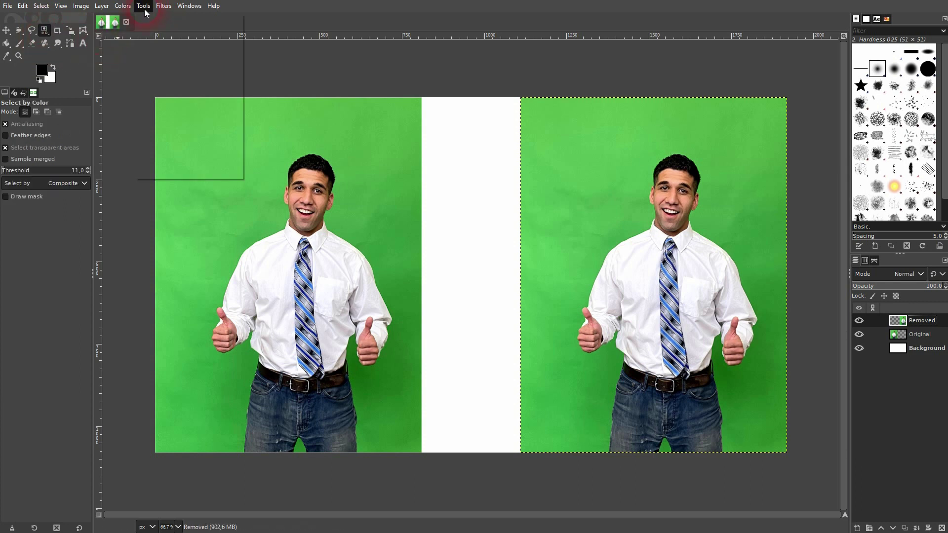
left_click(143, 7)
mouse_move(155, 20)
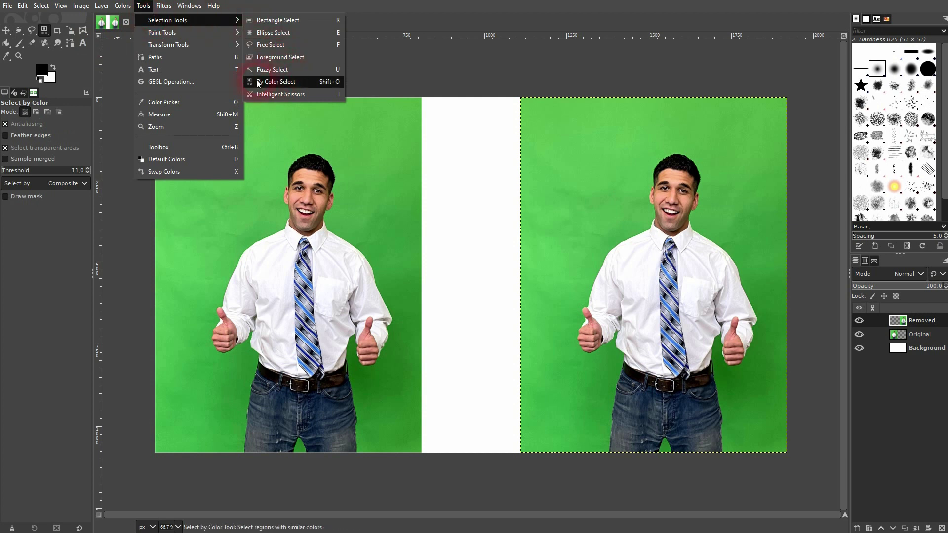
left_click(556, 81)
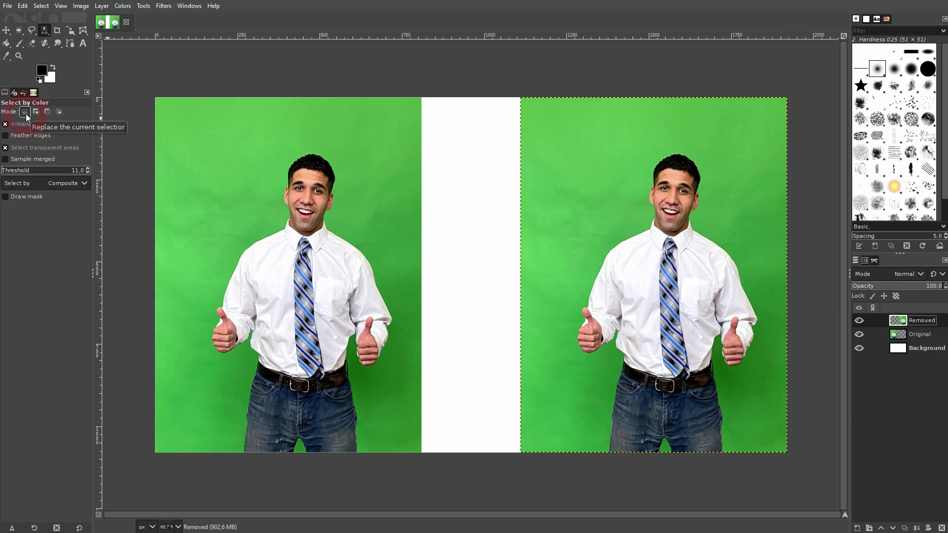
Set the color selection threshold to 13.5 and select the green backdrop in the Removed layer.
left_click(16, 170)
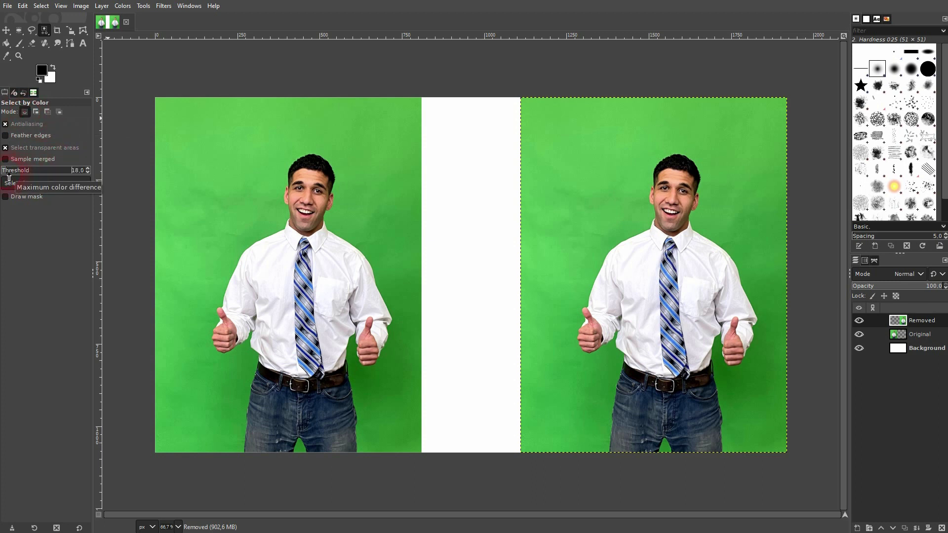
left_click(573, 144)
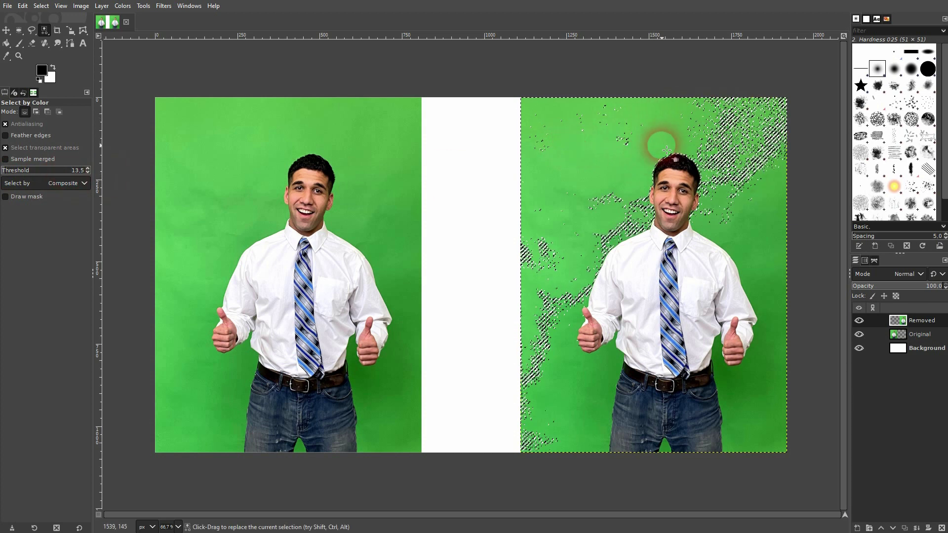
left_click(28, 116)
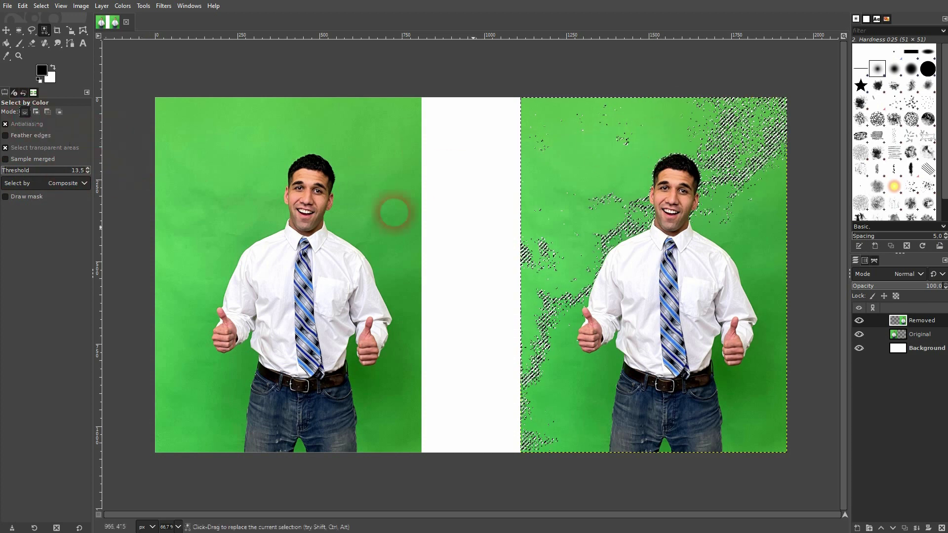
Select and delete the main shades of green around the man in the Removed layer.
left_click(756, 407)
left_click(736, 161)
left_click(722, 127)
left_click(739, 143)
left_click(738, 159)
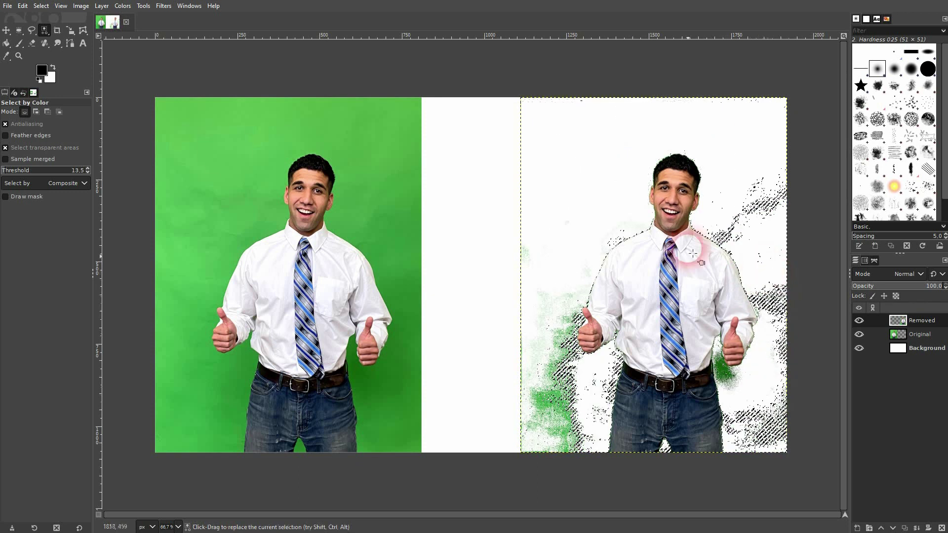
Set the selection threshold to 10.5 and delete the leftover green patches beside the man on the copy's left side.
left_click(31, 170)
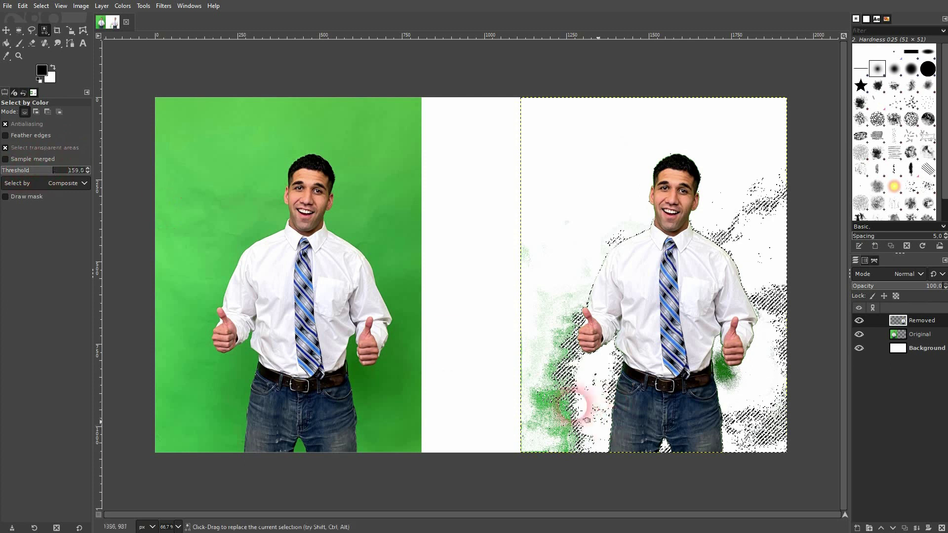
left_click(732, 219)
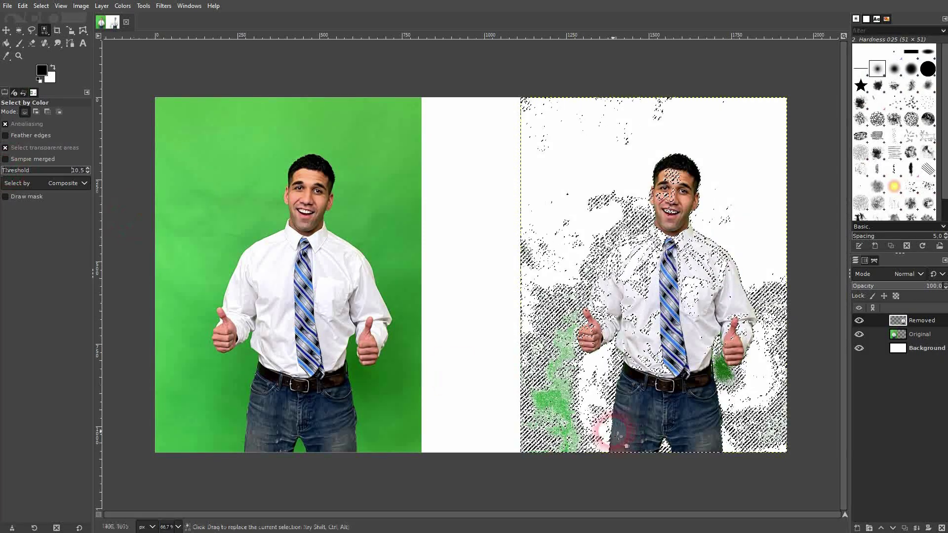
scroll(561, 398, "up", 5, "ctrl")
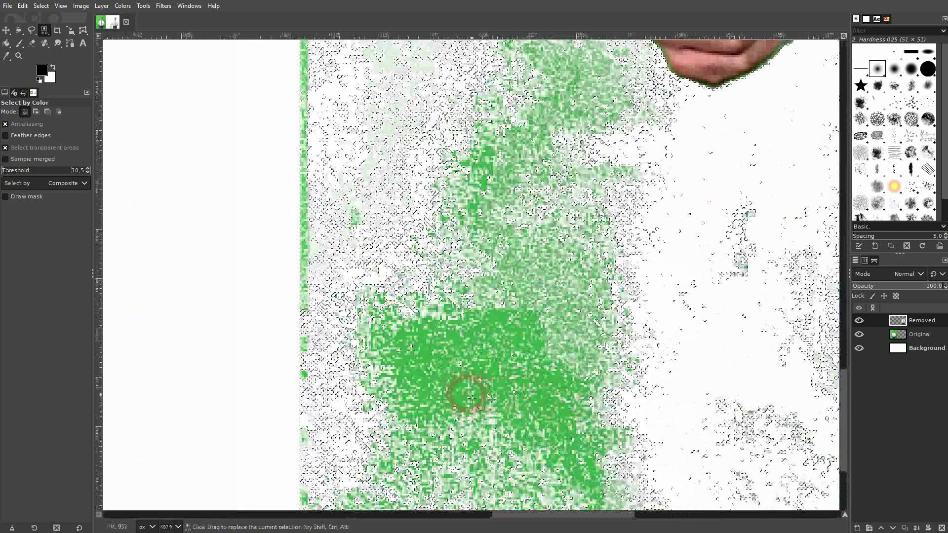
mouse_move(458, 395)
left_mouse_down()
mouse_move(317, 193)
mouse_move(283, 232)
left_mouse_up()
scroll(317, 192, "up", 5, "ctrl")
scroll(528, 284, "down", 10, "ctrl")
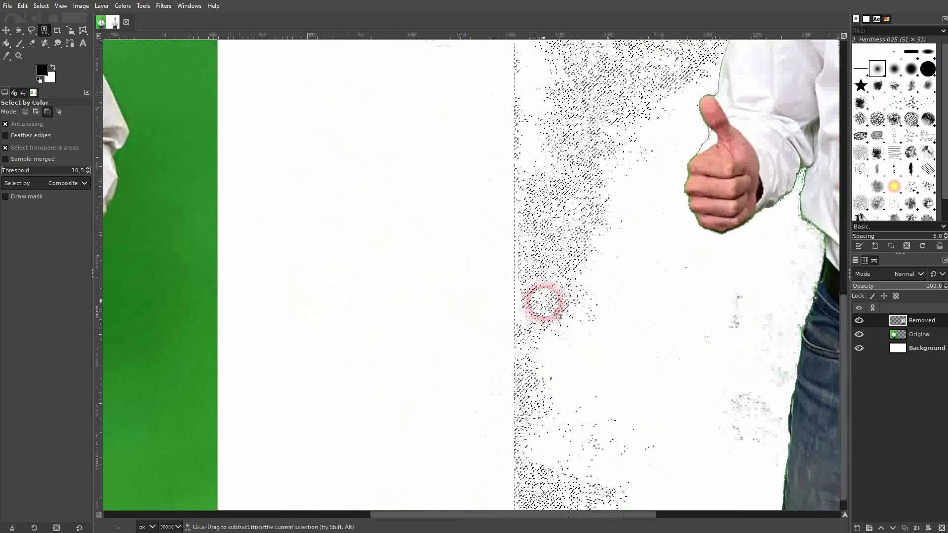
Select and delete the dark green patch below the raised thumb on the copy's right side.
scroll(691, 302, "up", 12, "ctrl")
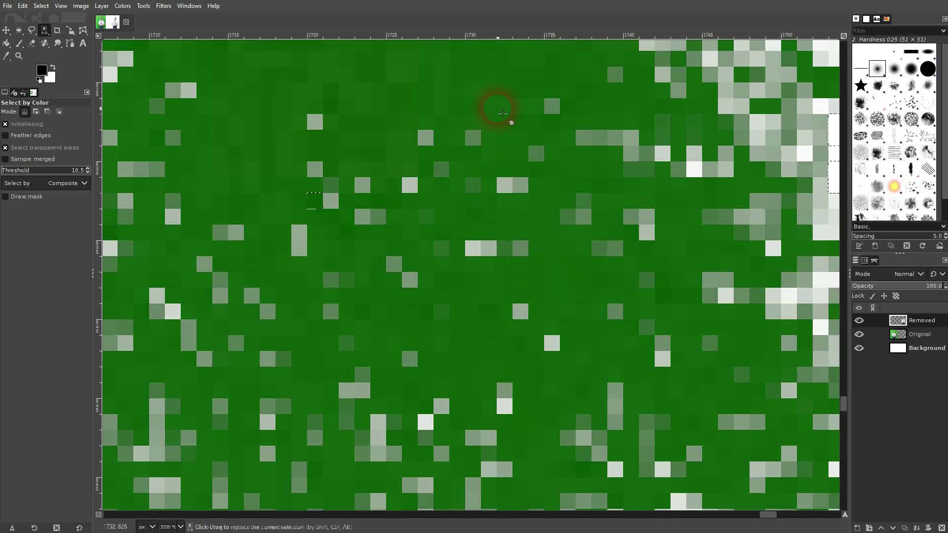
left_click_drag(502, 113, 516, 148)
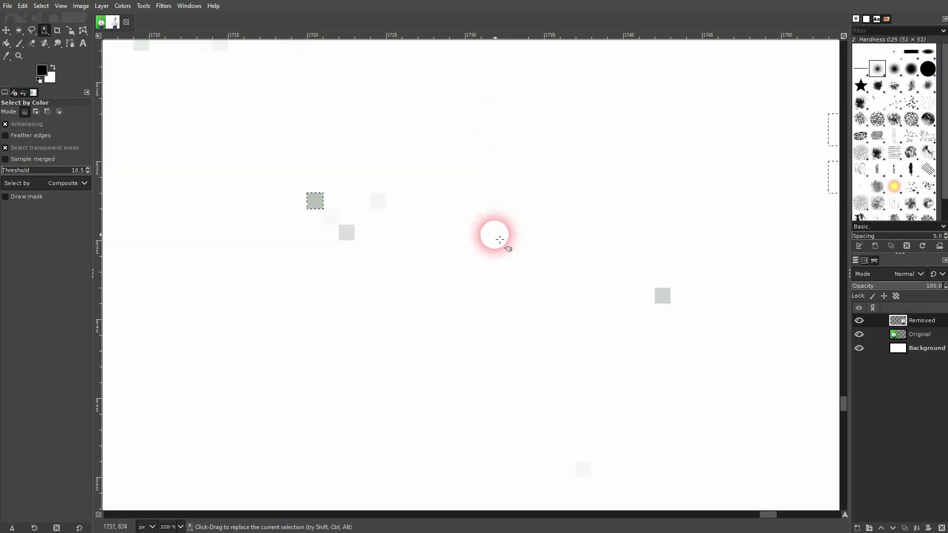
scroll(340, 228, "down", 7, "ctrl")
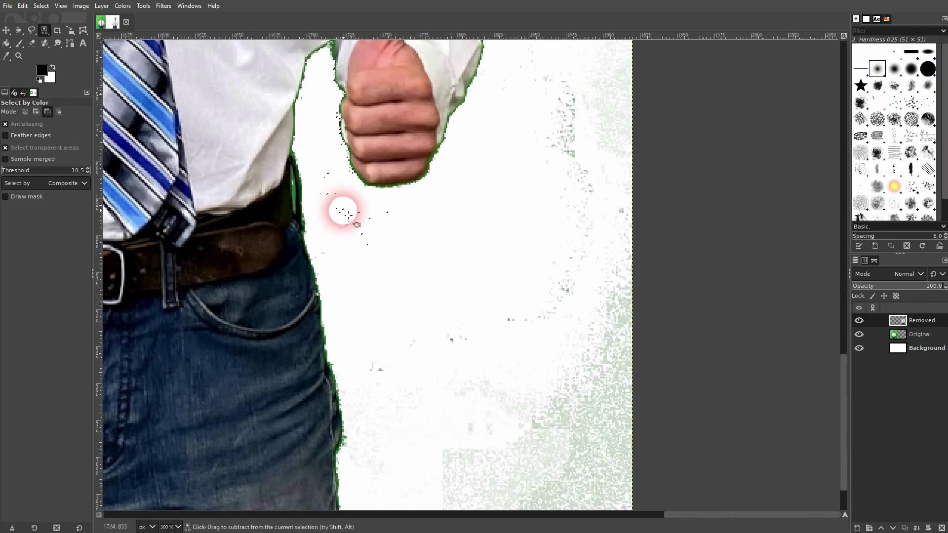
Select and delete the pale green residue in the lower-right corner of the Removed layer.
scroll(434, 281, "down", 5, "ctrl")
scroll(459, 303, "up", 12, "ctrl")
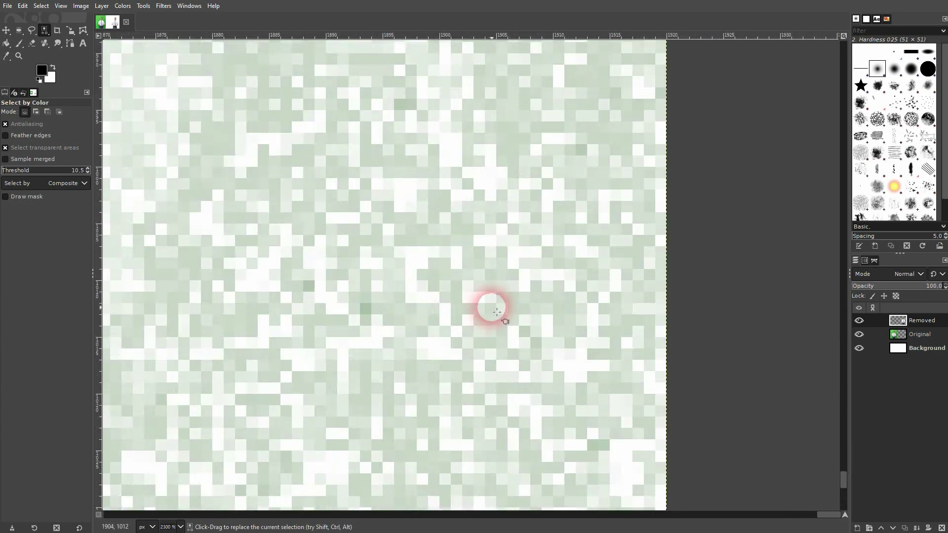
left_click_drag(496, 311, 494, 315)
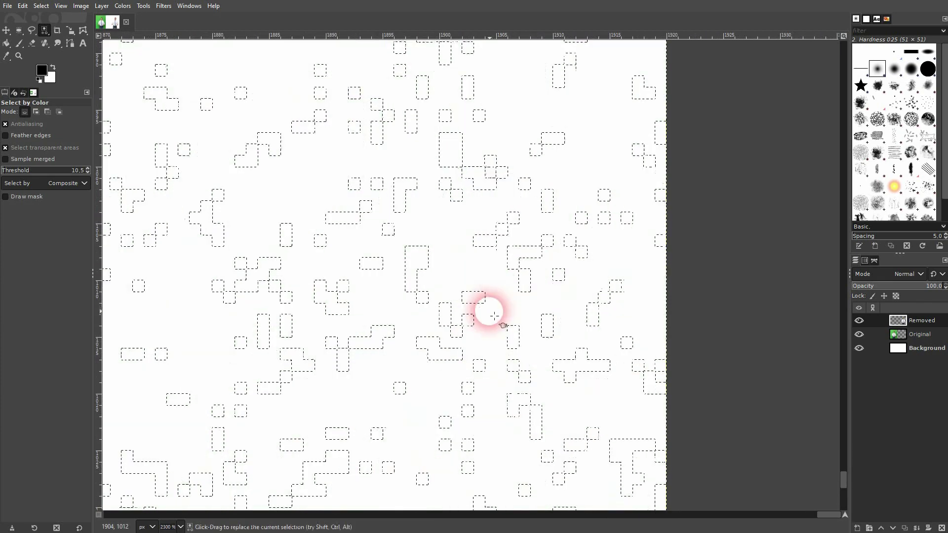
scroll(434, 286, "down", 8, "ctrl")
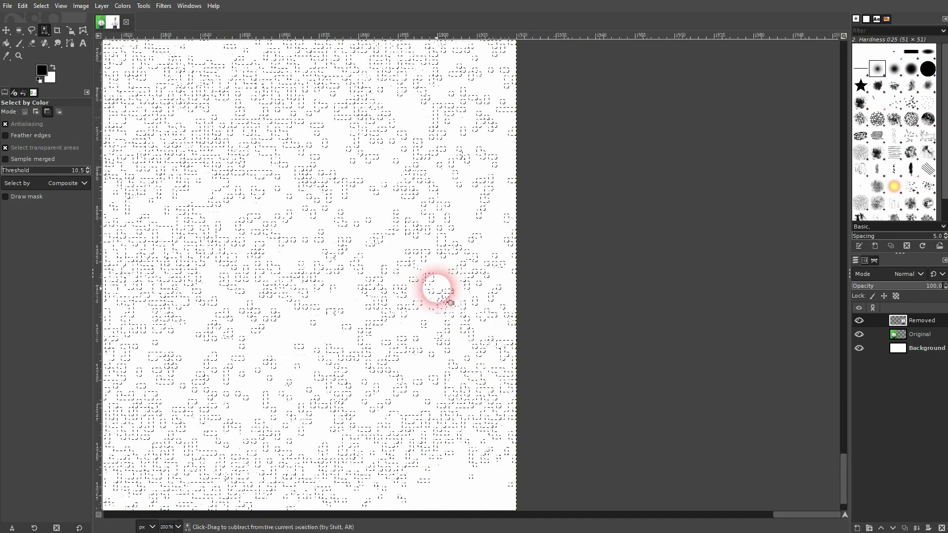
scroll(438, 292, "down", 3, "ctrl")
Delete the darkest green fringe pixels along the gap between the image-left sleeve and the shirt's torso.
scroll(235, 158, "up", 3, "ctrl")
scroll(226, 180, "up", 7, "ctrl")
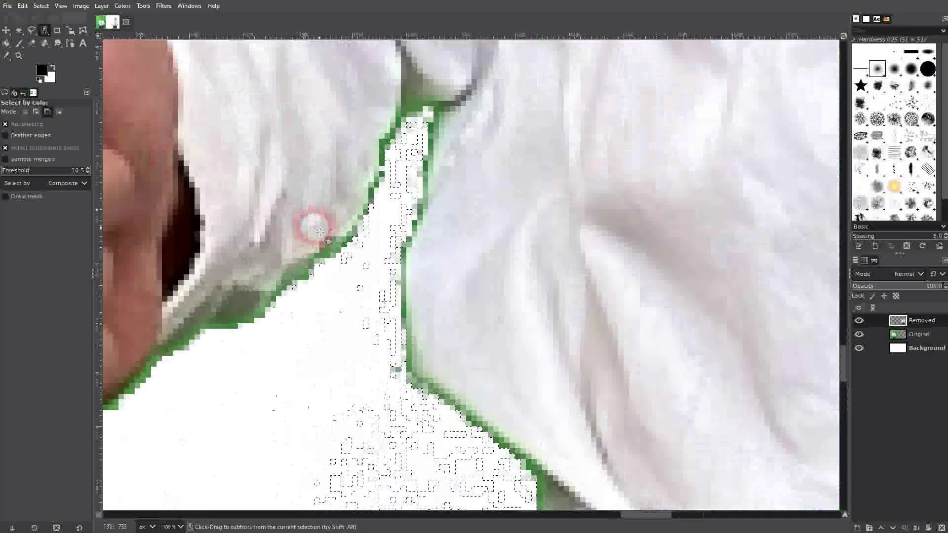
scroll(352, 245, "up", 2, "ctrl")
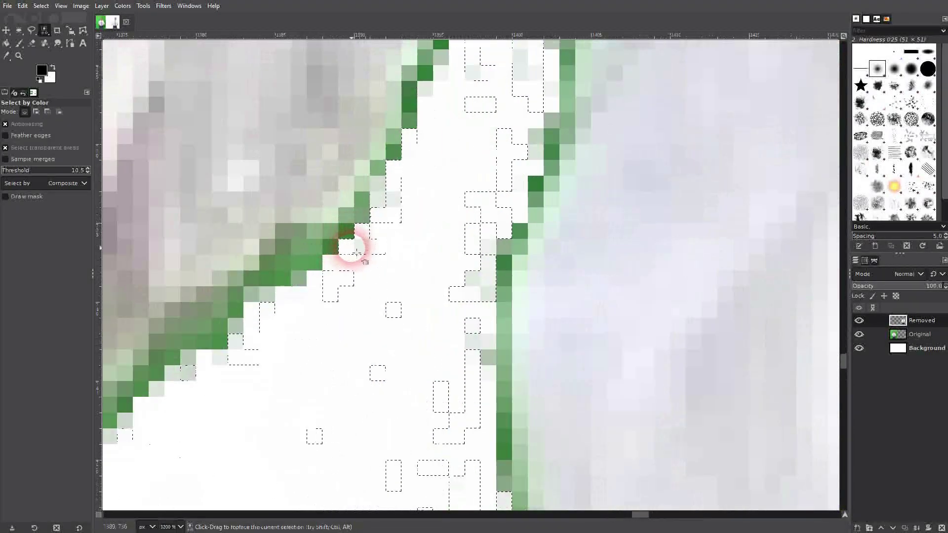
left_click(315, 263)
key("Delete")
left_click(346, 245)
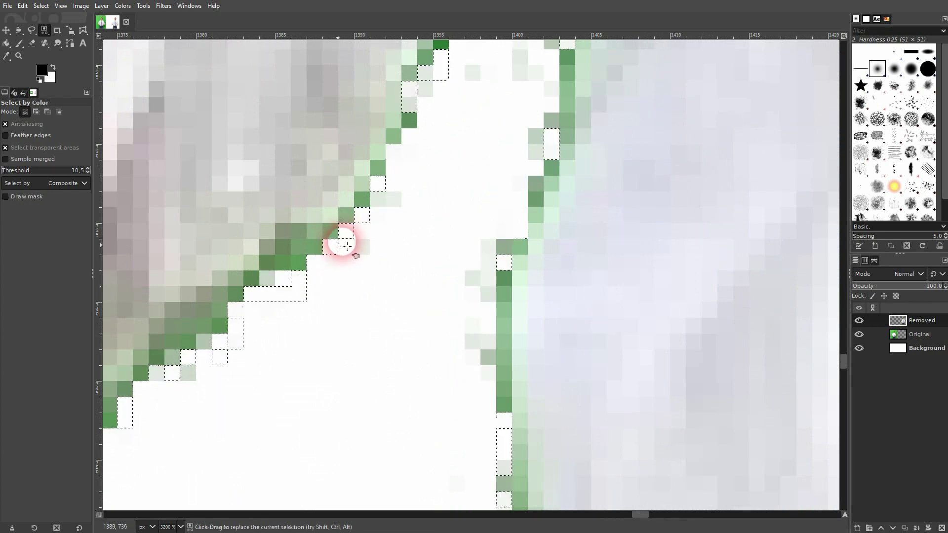
left_click(504, 307)
left_click(507, 335)
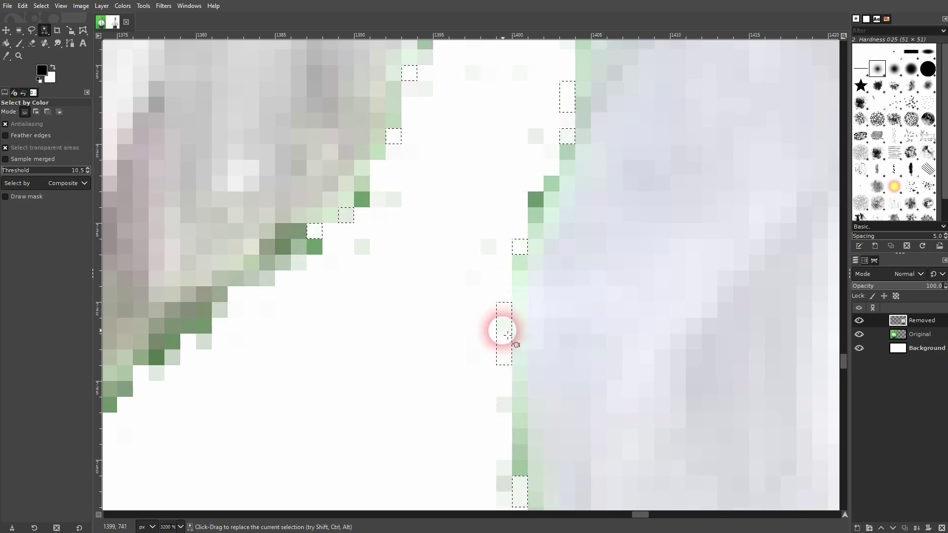
Delete further mid and olive green fringe pixels from both shirt edges bordering the same gap.
left_click(517, 217)
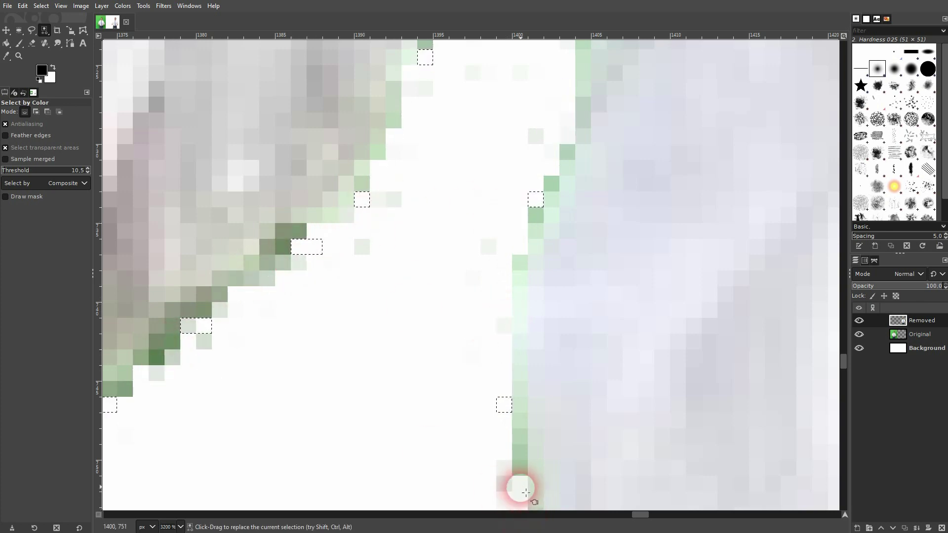
left_click(516, 471)
left_click(297, 233)
key("Delete")
left_click(283, 247)
key("Delete")
Delete the stray dark green pixel on the sleeve edge near the top of the gap.
scroll(311, 310, "down", 10)
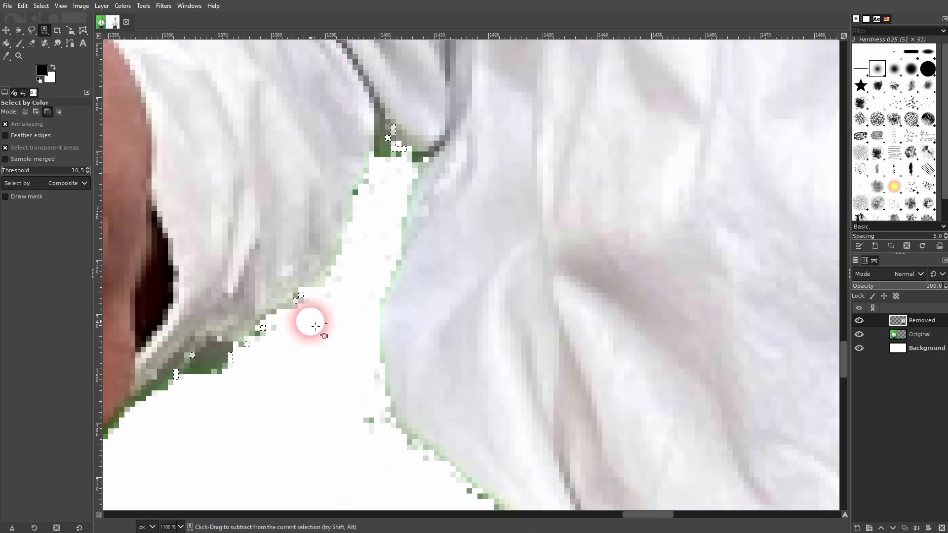
scroll(311, 321, "up", 8)
scroll(382, 119, "up", 2)
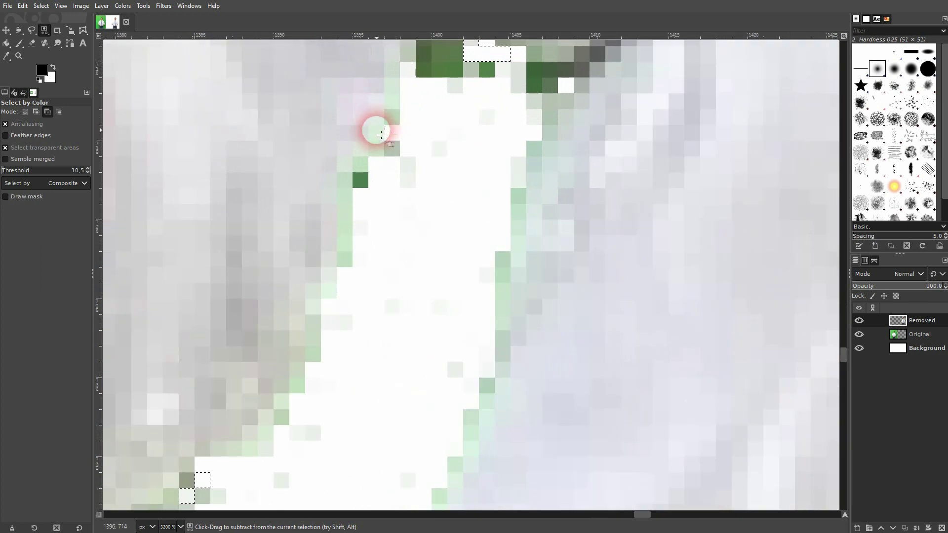
left_click(361, 180)
key("Delete")
left_click(349, 223)
key("Delete")
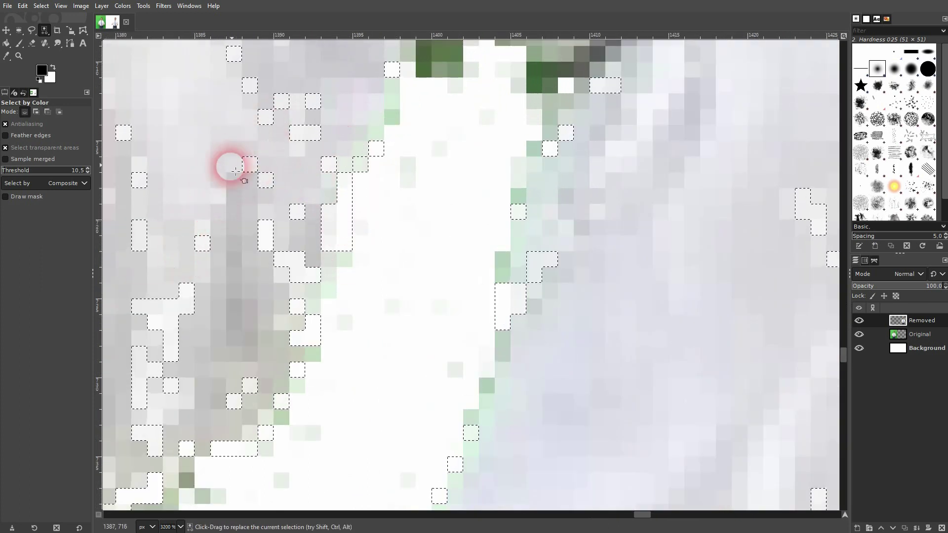
key("ctrl+z")
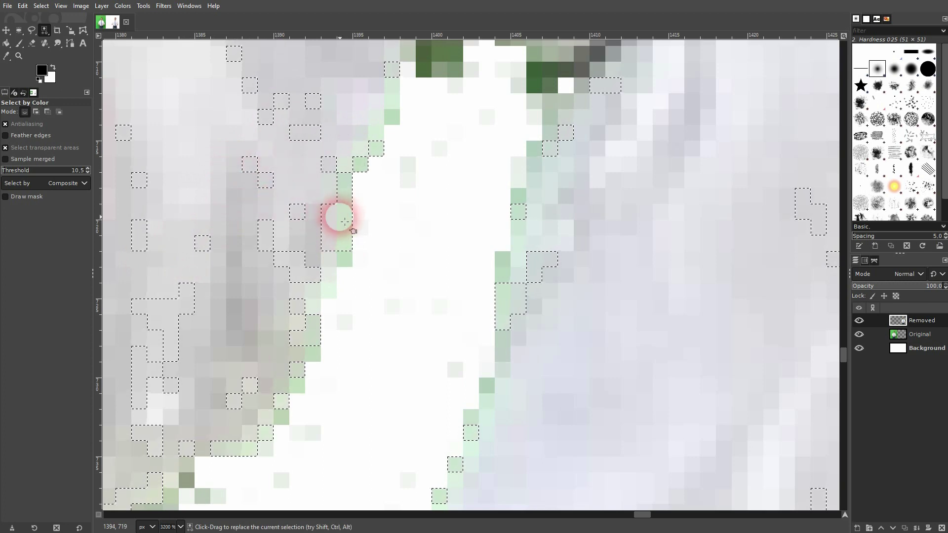
Delete the dark green pixel blocks at the top of the gap between sleeve and torso.
left_click(430, 70)
key("Delete")
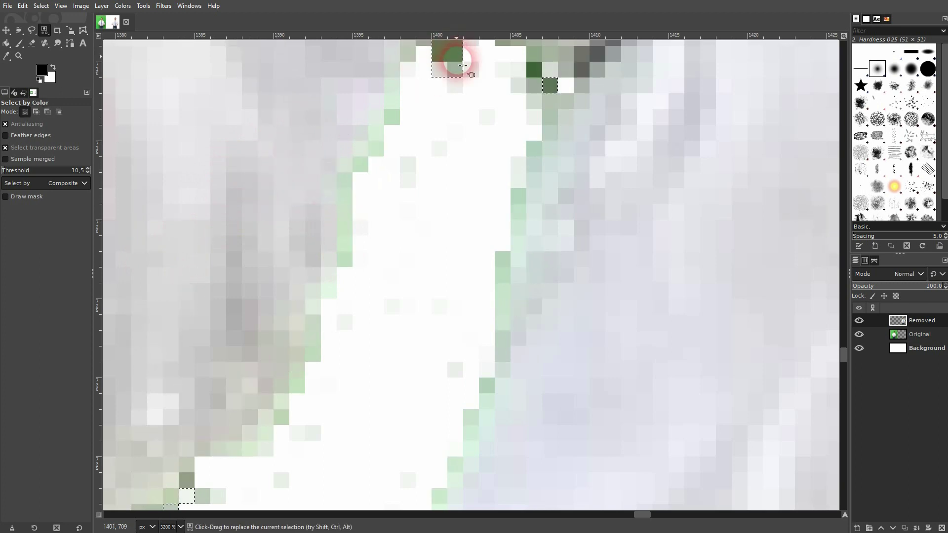
left_click(535, 73)
key("Delete")
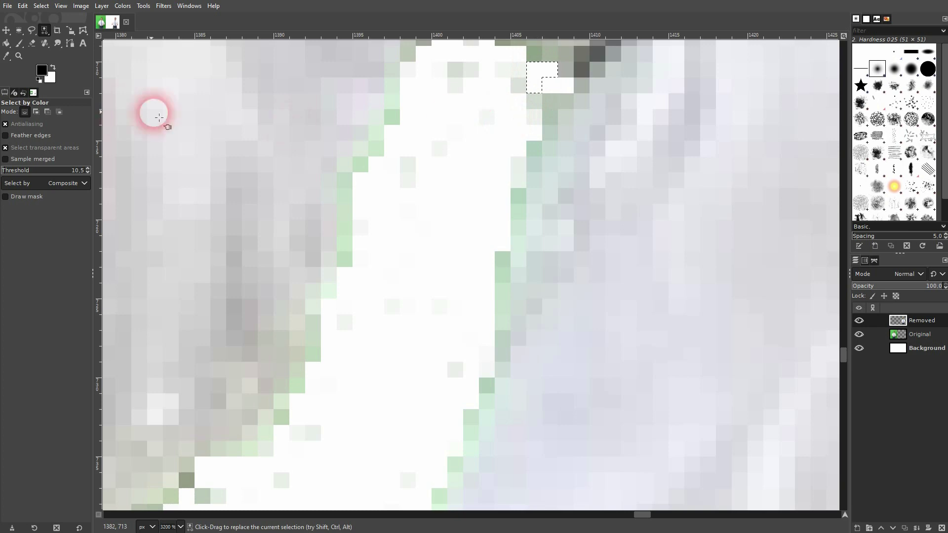
Set the selection threshold to 4.5 and delete the light green pixels along the upper sleeve edge.
left_click(87, 172)
left_click(358, 165)
key("Delete")
left_click(344, 241)
key("Delete")
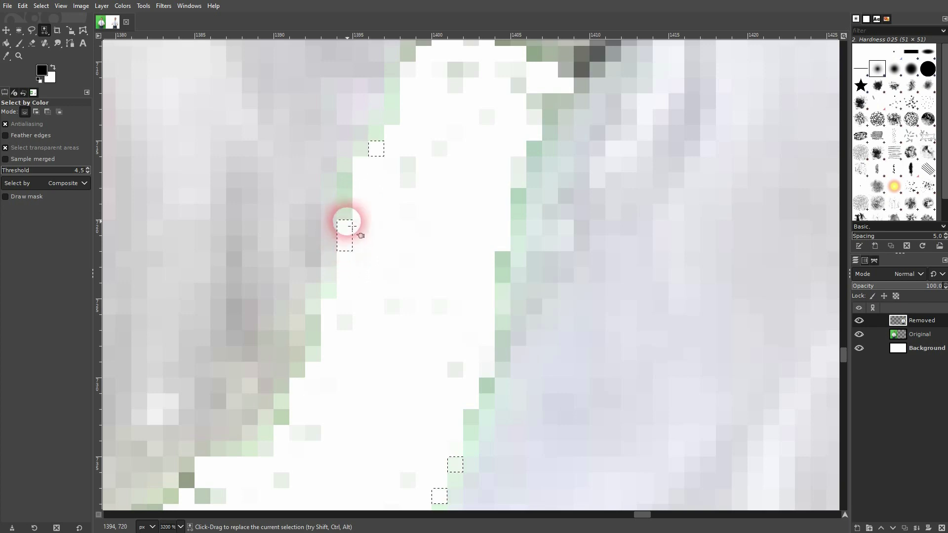
left_click(346, 221)
key("Delete")
Delete the remaining light green and olive fringe pixels down the lower part of the sleeve edge.
left_click(349, 184)
left_click_drag(320, 375, 298, 374)
key("Delete")
left_click(257, 454)
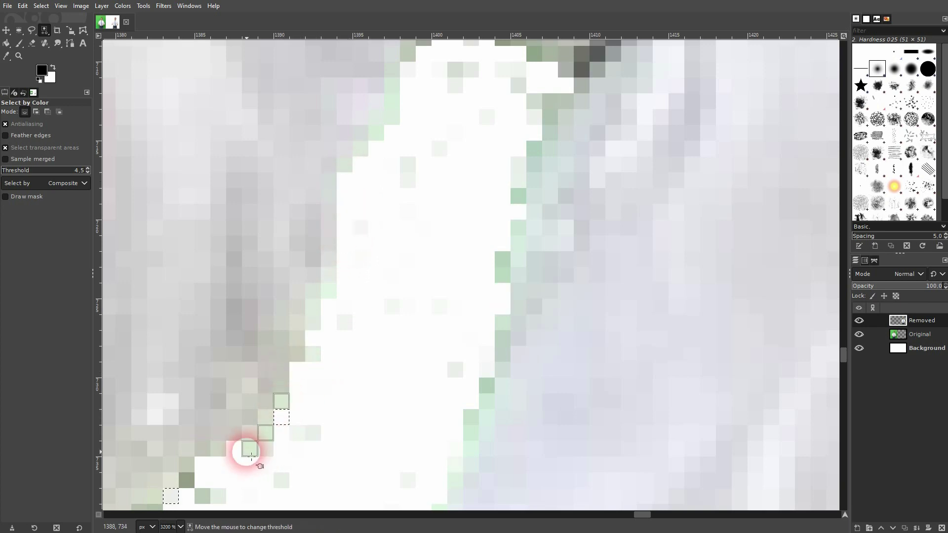
left_click_drag(250, 454, 250, 454)
key("Delete")
left_click(188, 486)
left_click_drag(203, 499, 204, 499)
Select and delete the scattered light green pixels at the Removed layer's left border, level with the man's chest.
scroll(429, 361, "down", 9, "ctrl")
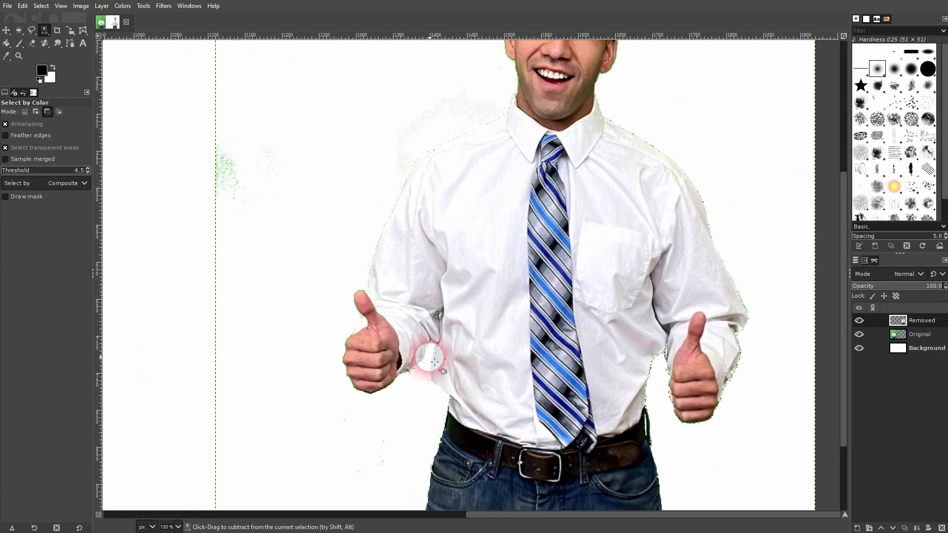
scroll(222, 158, "up", 3, "ctrl")
scroll(344, 163, "up", 6, "ctrl")
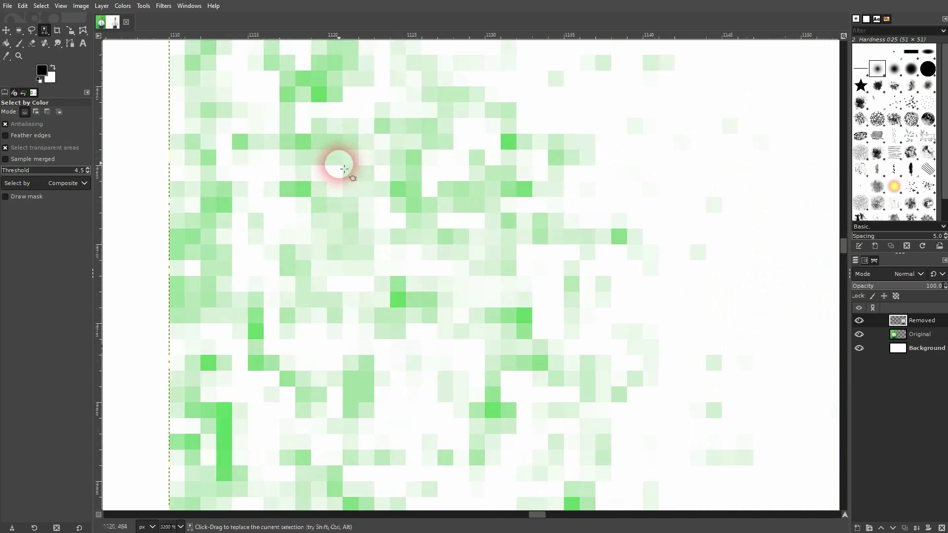
left_click(308, 145)
key("Delete")
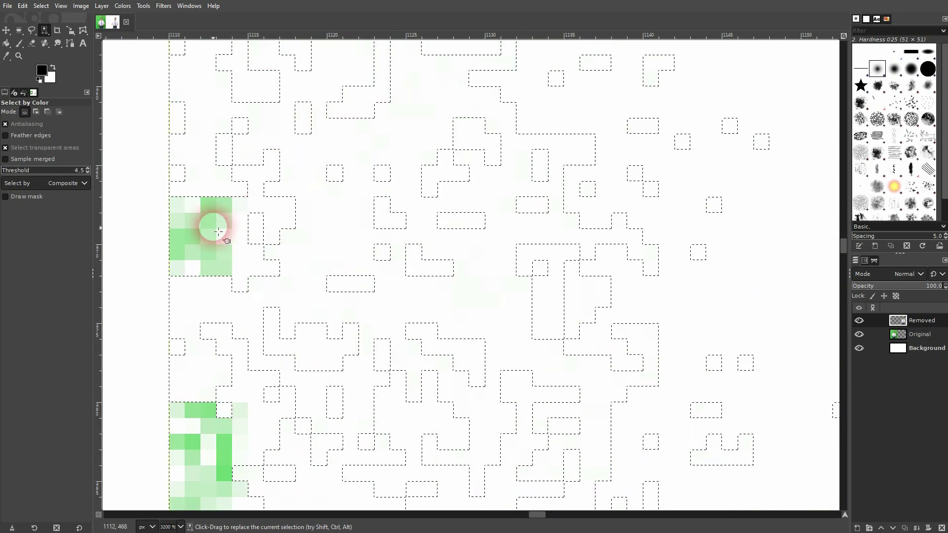
Delete the remaining light green pixel blocks at the Removed layer's left border.
left_click(205, 225)
key("Delete")
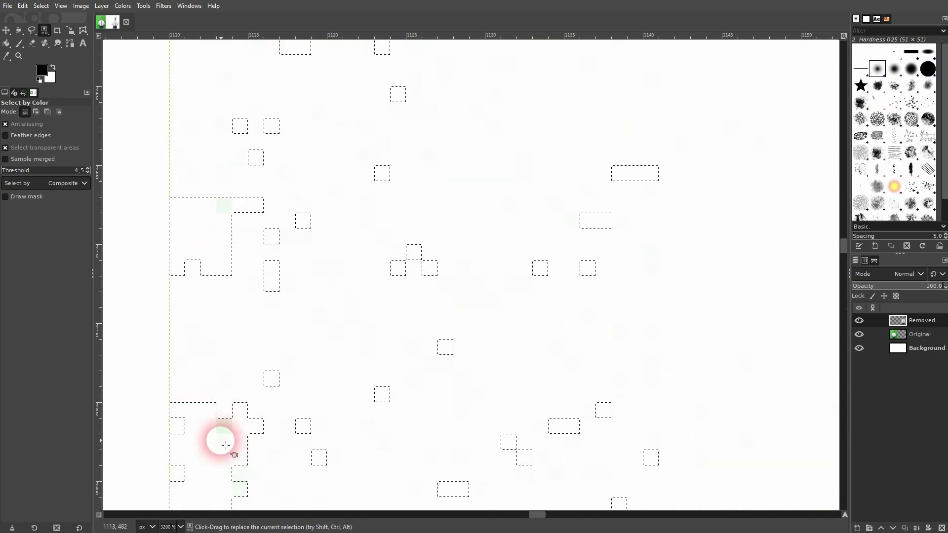
scroll(410, 341, "down", 8)
scroll(395, 296, "up", 12)
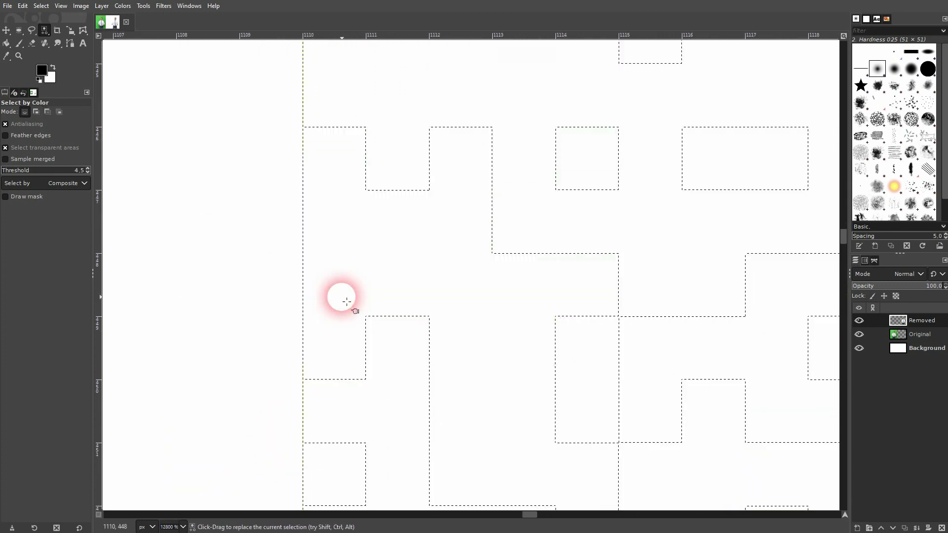
scroll(382, 313, "down", 18)
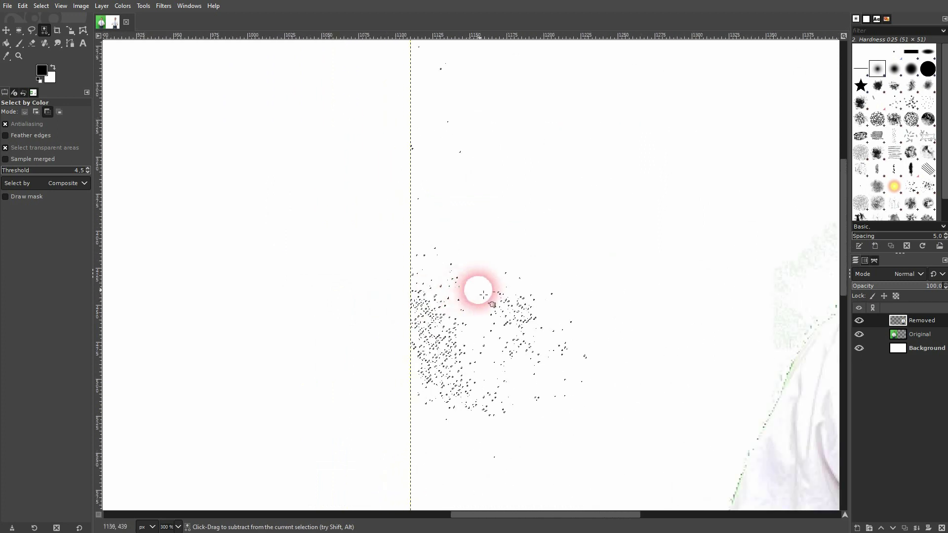
Select and delete the dark and mid-green pixels along the shoulder edge sloping away from the collar, beneath the ear.
scroll(568, 311, "up", 8)
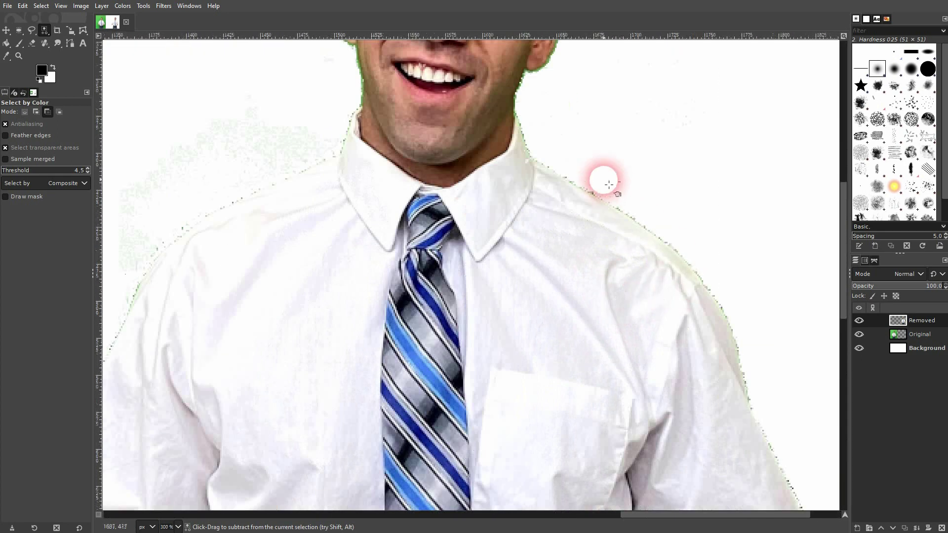
scroll(592, 173, "up", 5)
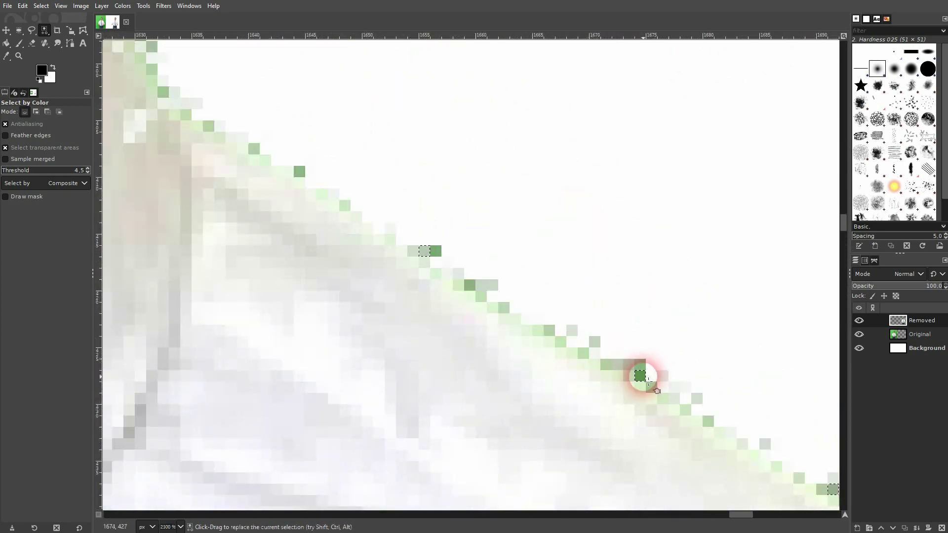
left_click(642, 364)
key("Delete")
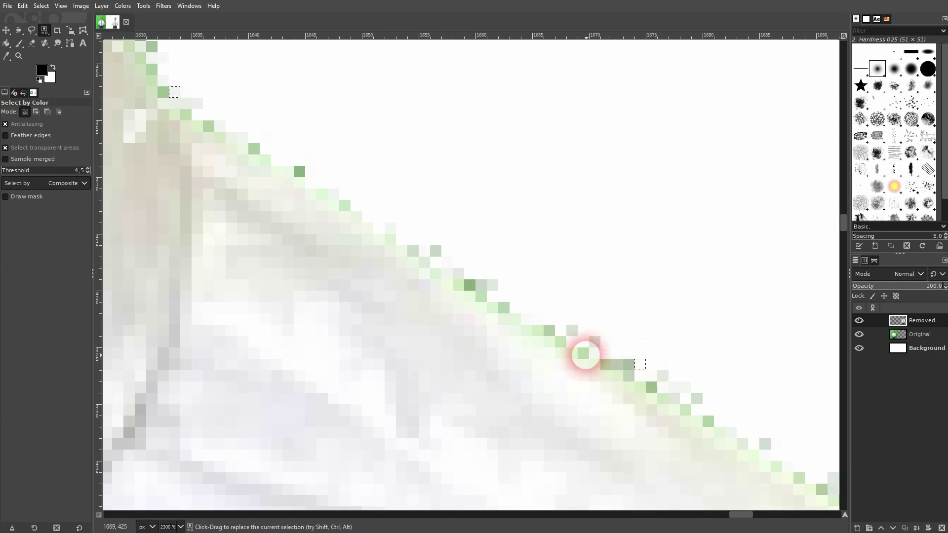
left_click(584, 353)
key("Delete")
left_click(563, 342)
key("Delete")
left_click(539, 330)
key("Delete")
left_click(254, 150)
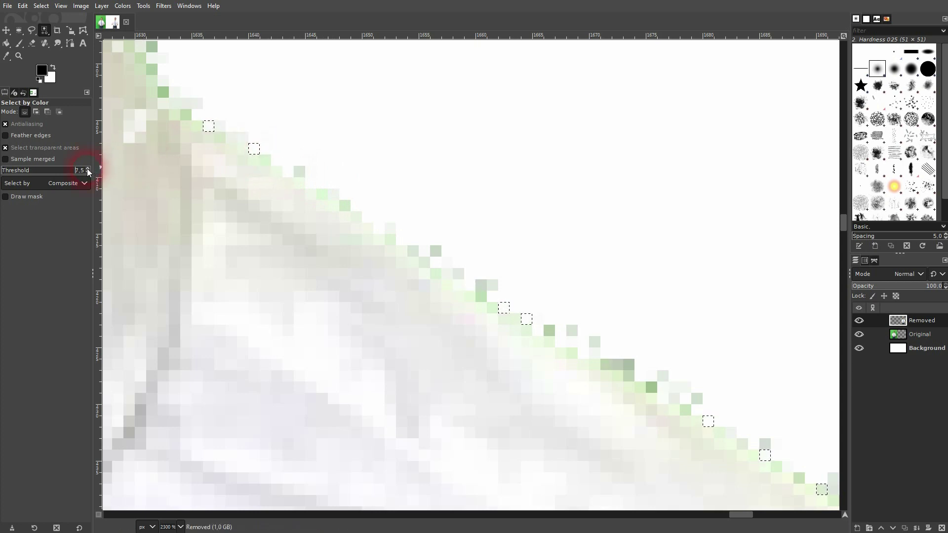
Set the selection threshold to 9.5 and delete the remaining green fringe pixels where the collar meets the shoulder.
left_click(88, 169)
left_click(162, 91)
key("Delete")
left_click_drag(271, 100, 610, 301)
key("Delete")
left_click(447, 122)
key("Delete")
left_click(436, 100)
key("Delete")
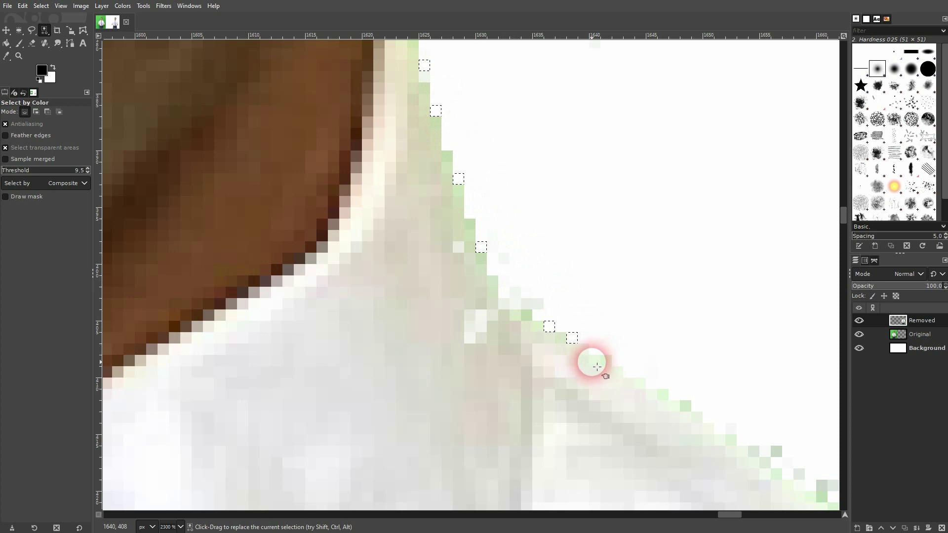
Try deleting the pale green pixels along the collar's outer edge, and undo that deletion.
left_click_drag(521, 317, 550, 288)
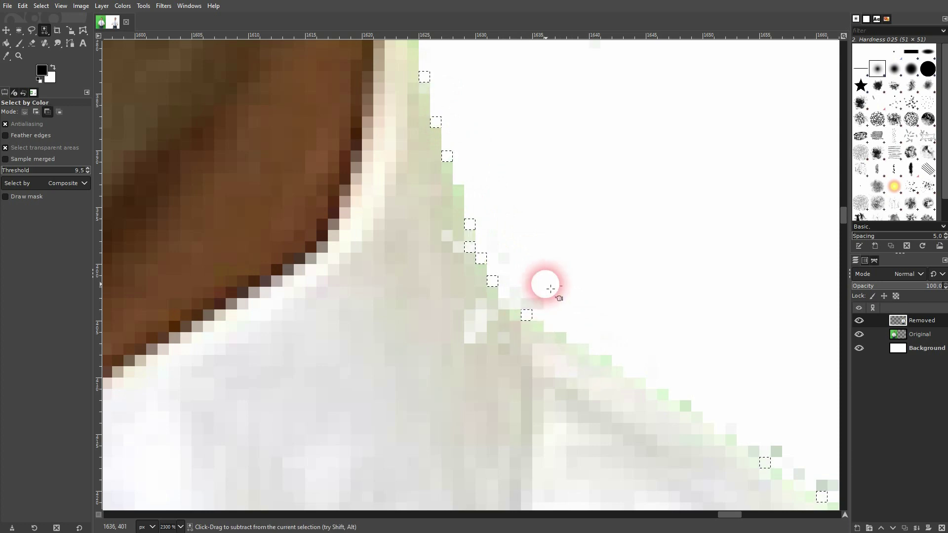
key("ctrl+z")
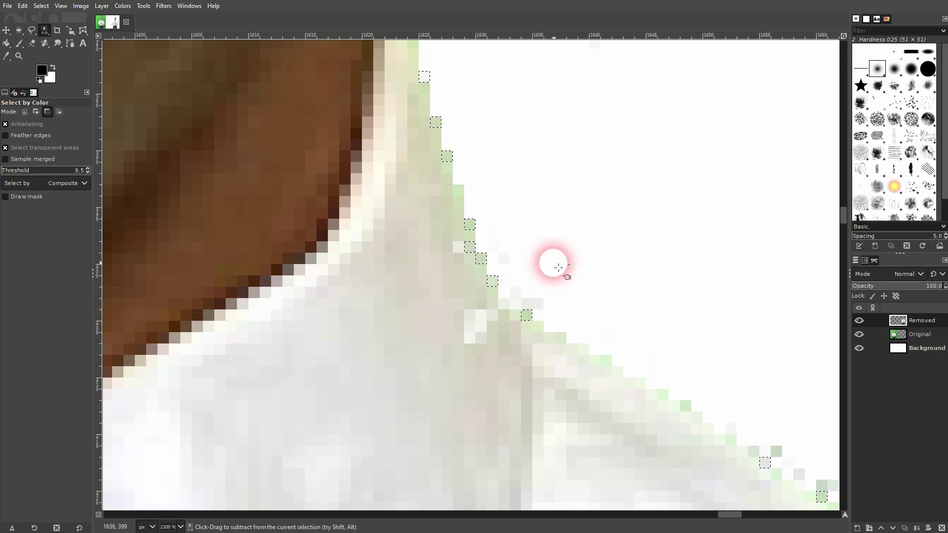
Delete the green fringe pixels along the outer edge of the ear above that collar.
scroll(548, 259, "down", 8)
scroll(573, 148, "up", 8)
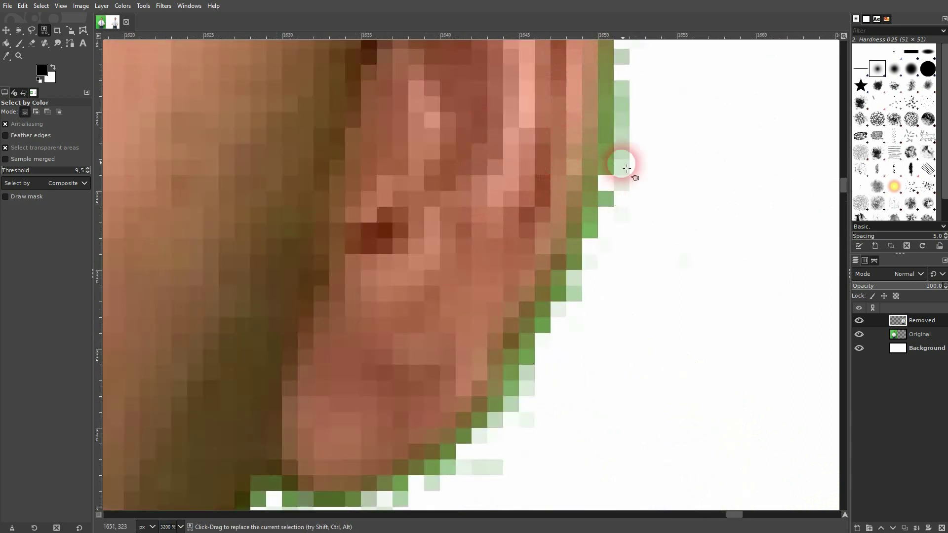
left_click_drag(605, 179, 606, 134)
key("Delete")
left_click(620, 111)
key("Delete")
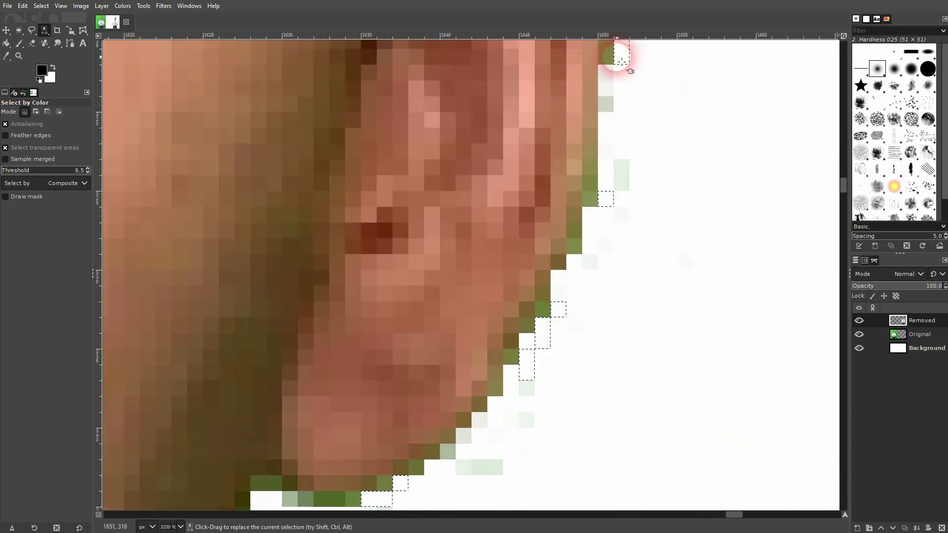
left_click(610, 59)
key("Delete")
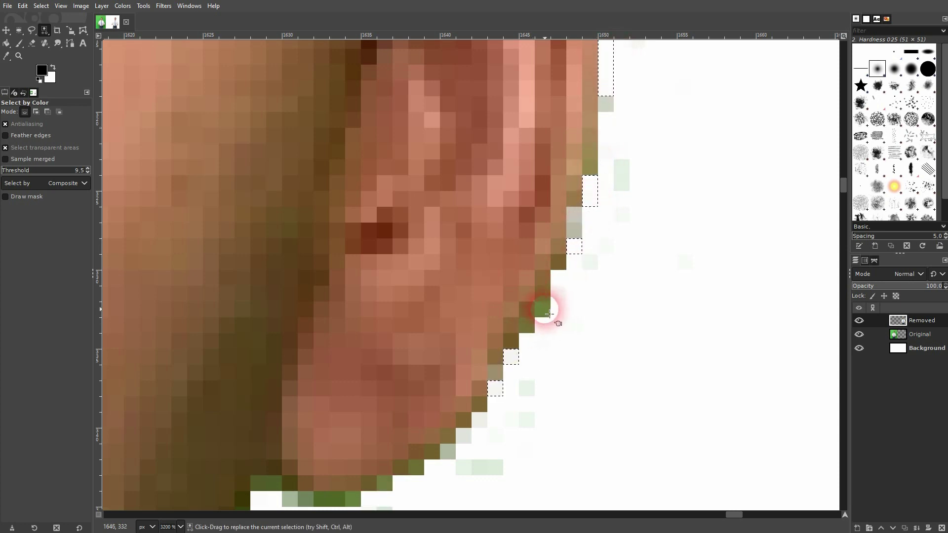
Delete the remaining green pixels around and under the earlobe, plus the pale green specks beside the ear.
left_click_drag(545, 309, 532, 343)
left_click_drag(337, 504, 321, 504)
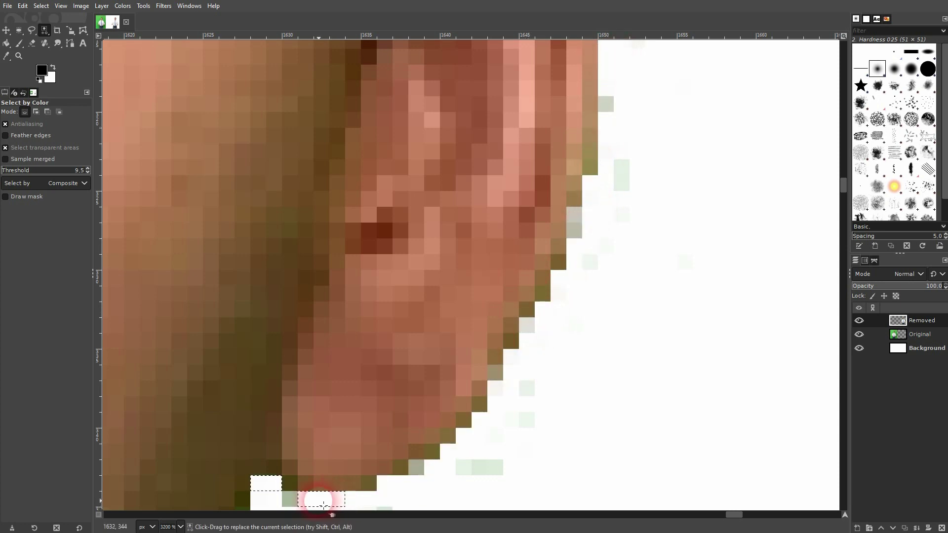
left_click(292, 500)
key("Delete")
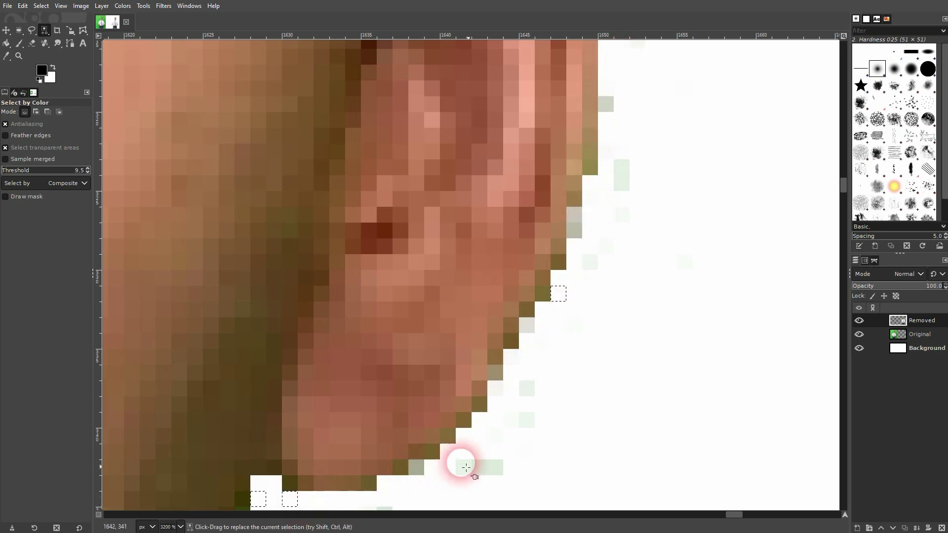
left_click(493, 466)
key("Delete")
left_click(607, 103)
key("Delete")
scroll(634, 194, "down", 4)
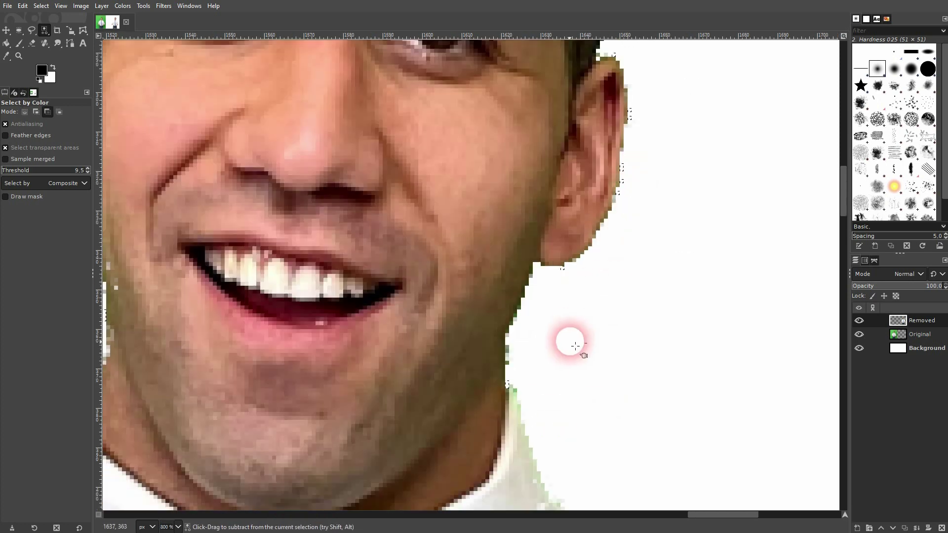
Delete the green pixels along the jaw edge between the earlobe and the collar, including those at the collar's tip.
scroll(529, 390, "up", 6)
key("Delete")
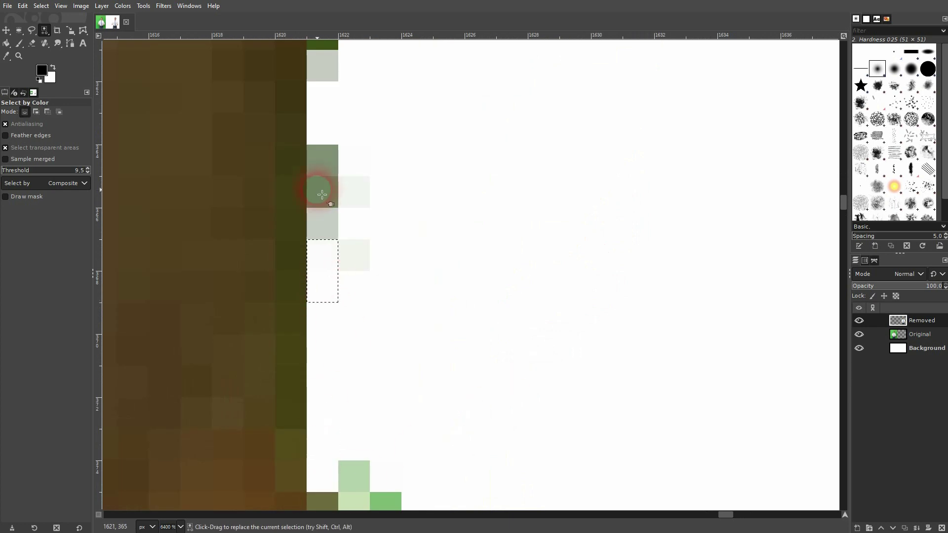
left_click(318, 189)
key("Delete")
left_click(387, 505)
key("Delete")
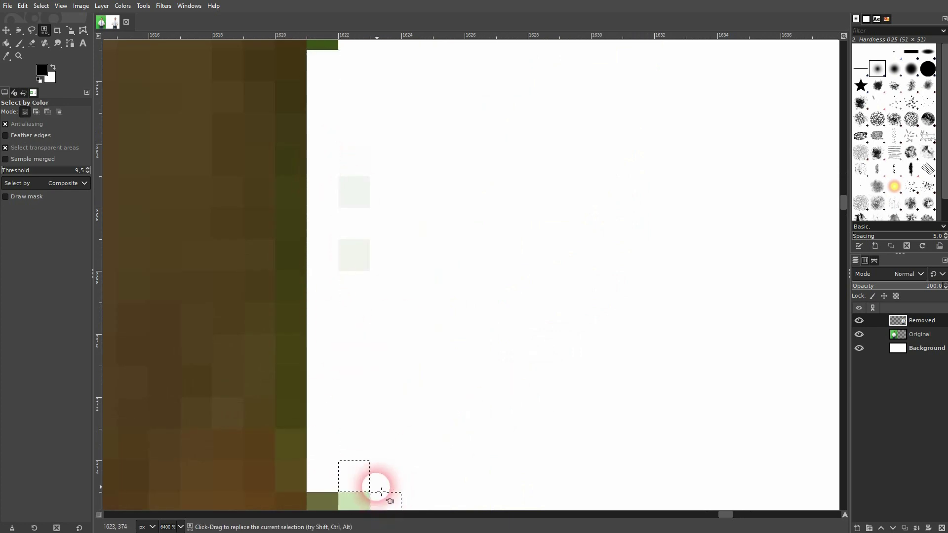
left_click(346, 499)
key("Delete")
scroll(414, 168, "down", 3)
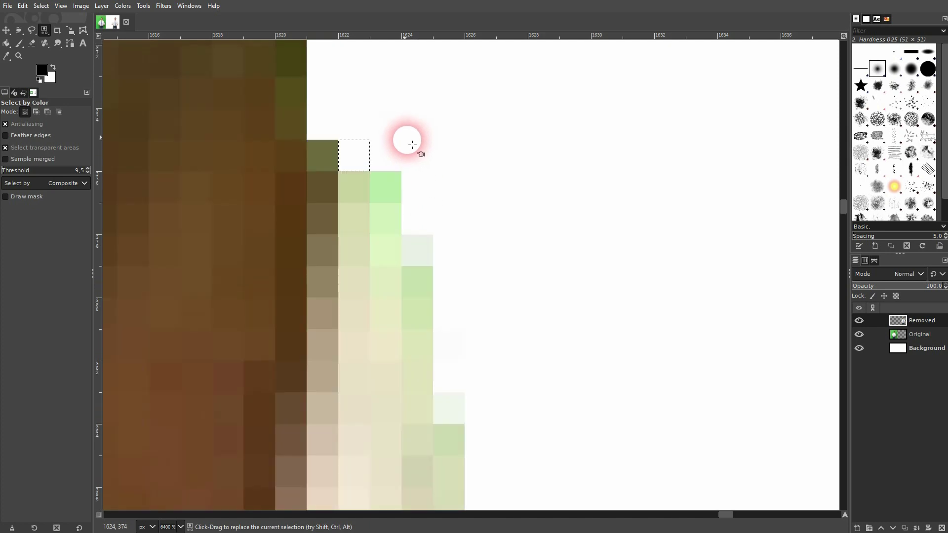
scroll(398, 184, "up", 2)
scroll(379, 202, "up", 2)
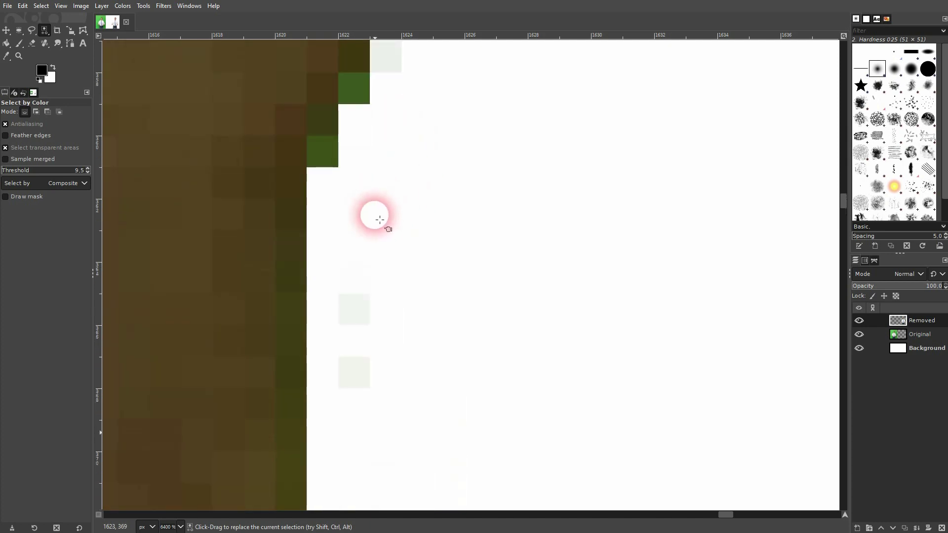
left_click(336, 176)
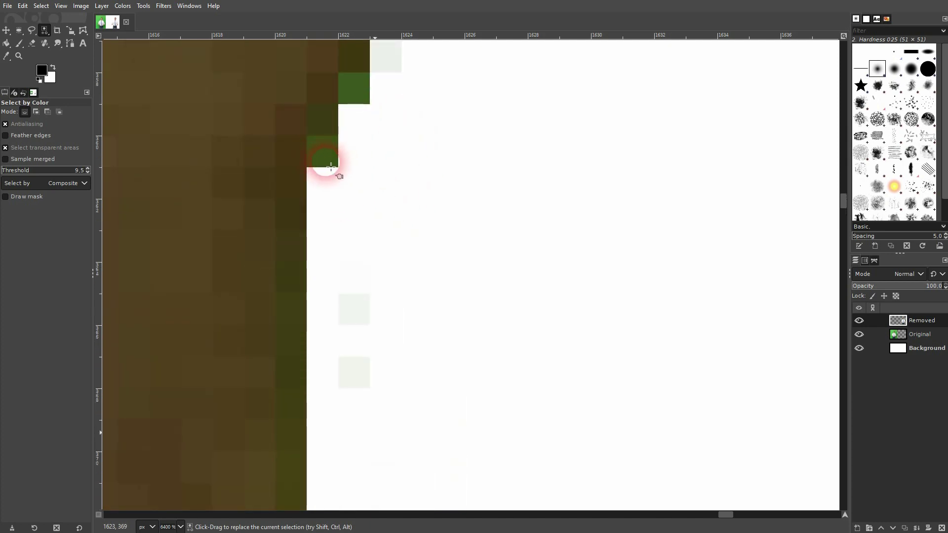
Delete the green pixels along the jaw on the opposite side of the face and where that collar meets the shoulder.
scroll(437, 241, "down", 7, "ctrl")
scroll(439, 244, "down", 3, "ctrl")
scroll(271, 222, "up", 7, "ctrl")
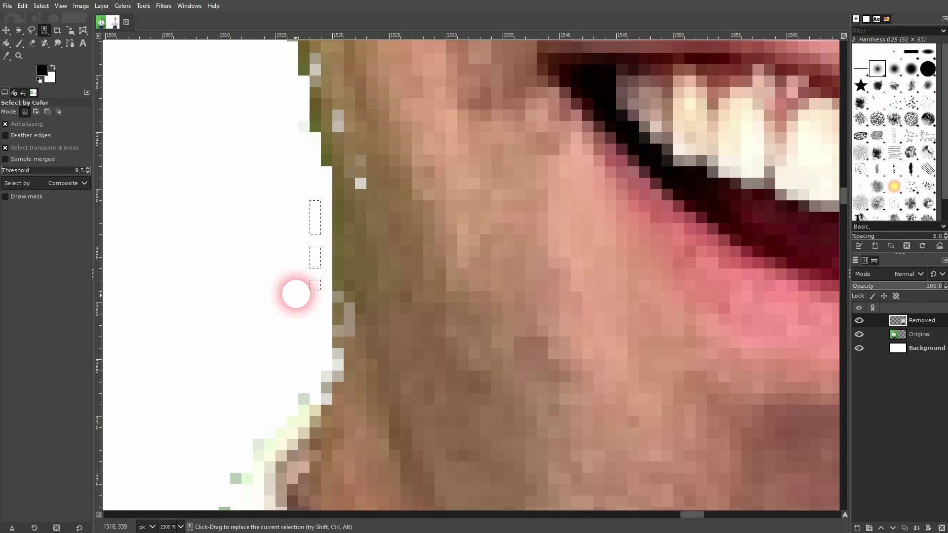
scroll(297, 305, "down", 4)
scroll(245, 444, "up", 7)
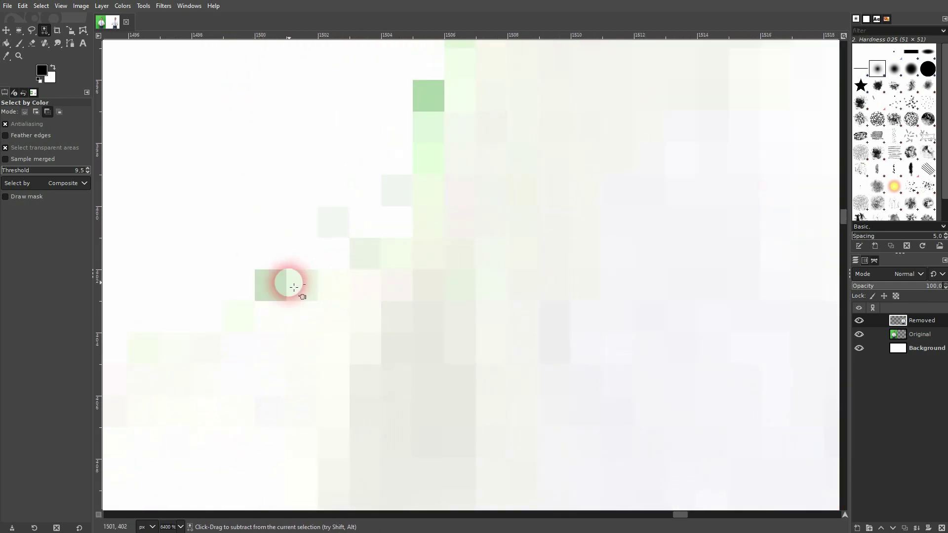
left_click(274, 284)
left_click(303, 285)
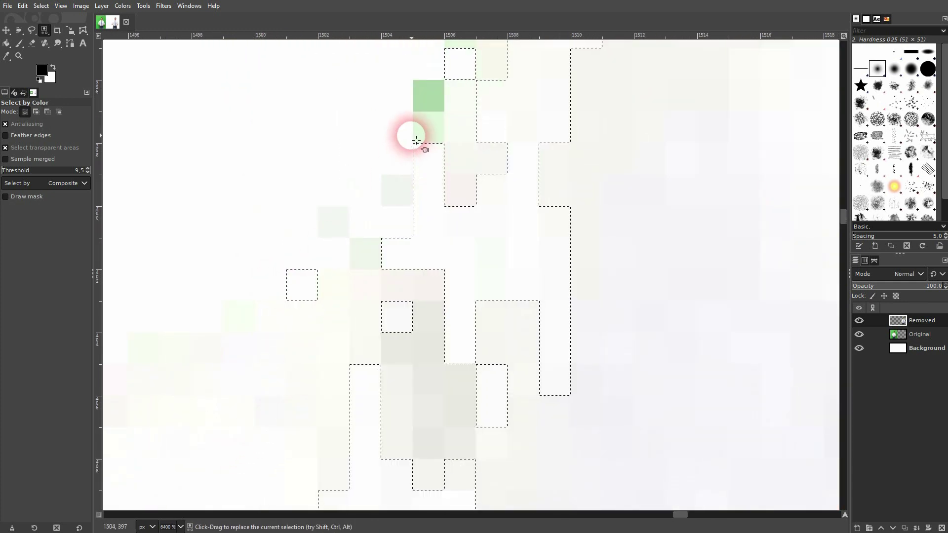
scroll(416, 140, "down", 3)
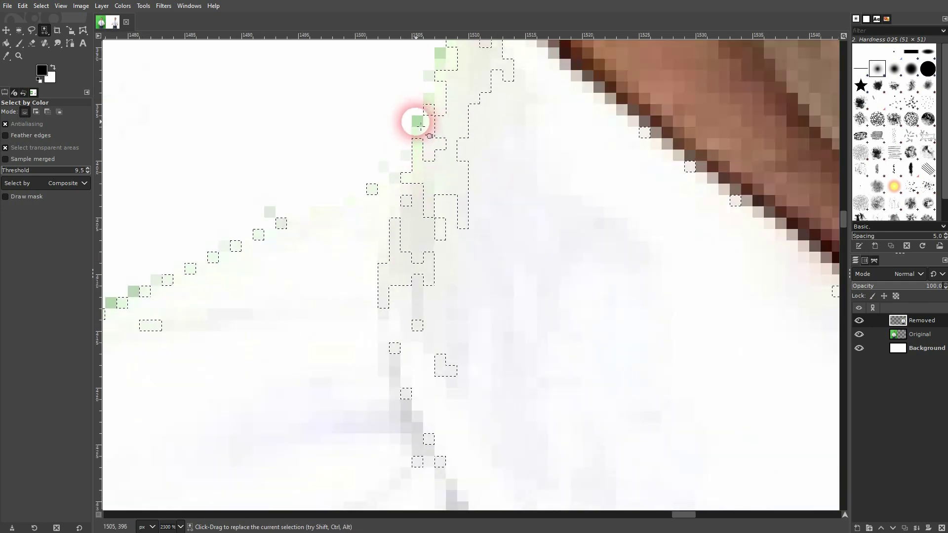
left_click(417, 121)
left_click(270, 212)
Delete the dark green fringe pixels around the lower edge of the thumbs-up fist.
scroll(295, 229, "down", 10)
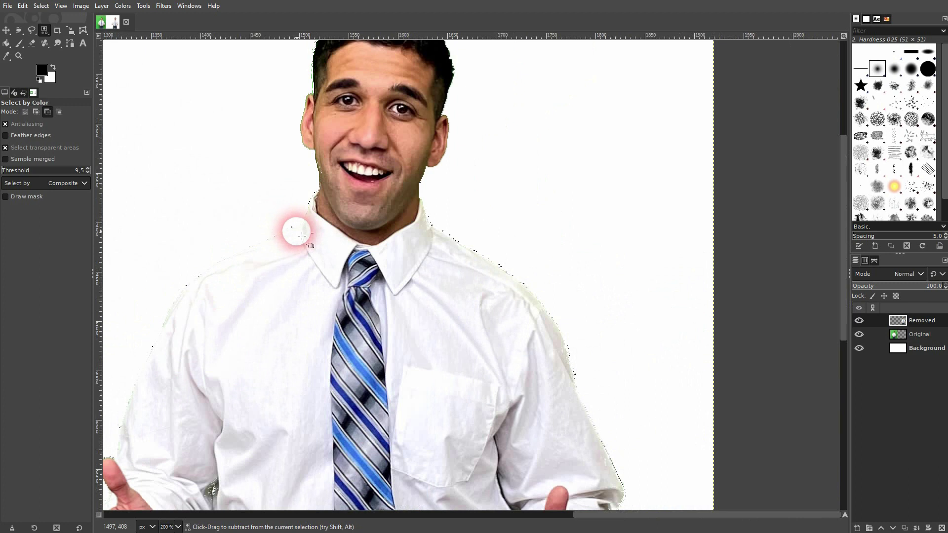
scroll(370, 479, "up", 1)
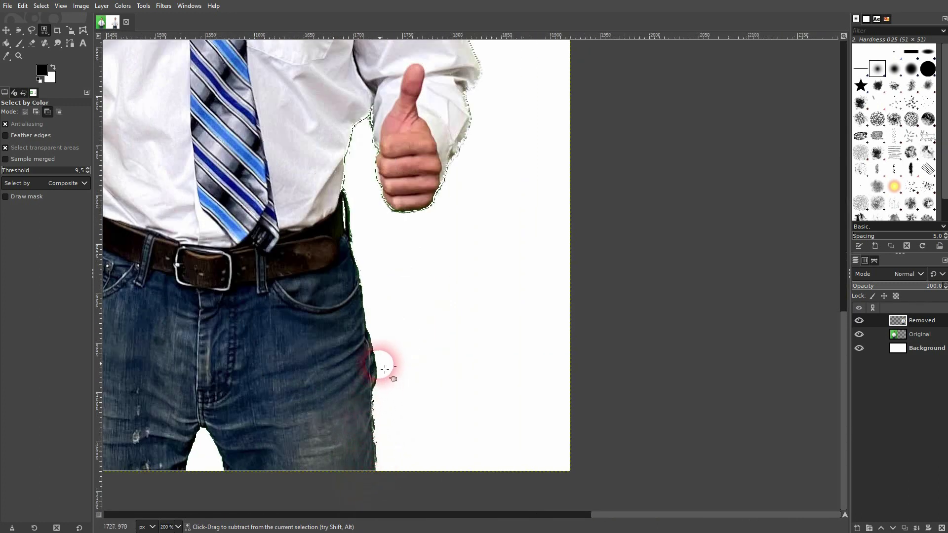
scroll(388, 195, "up", 6)
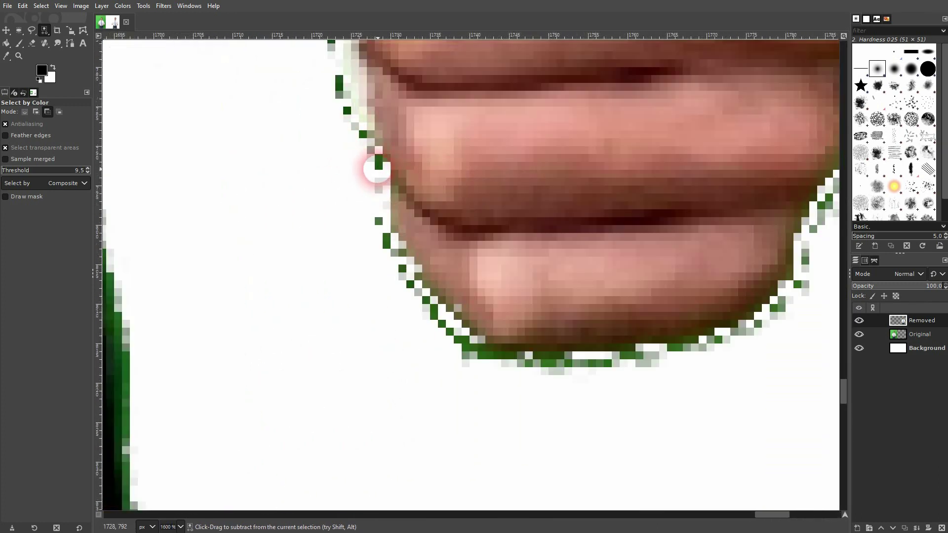
key("Delete")
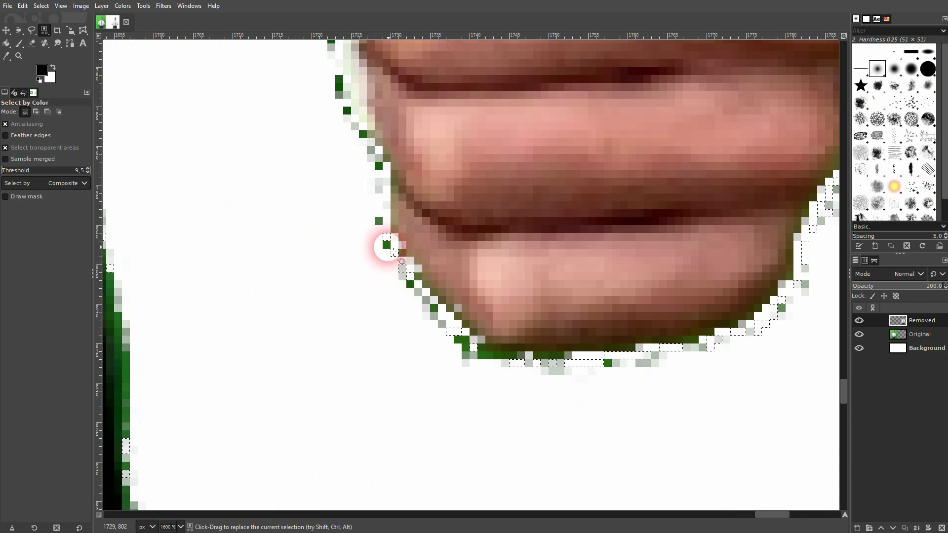
left_click(387, 246)
key("Delete")
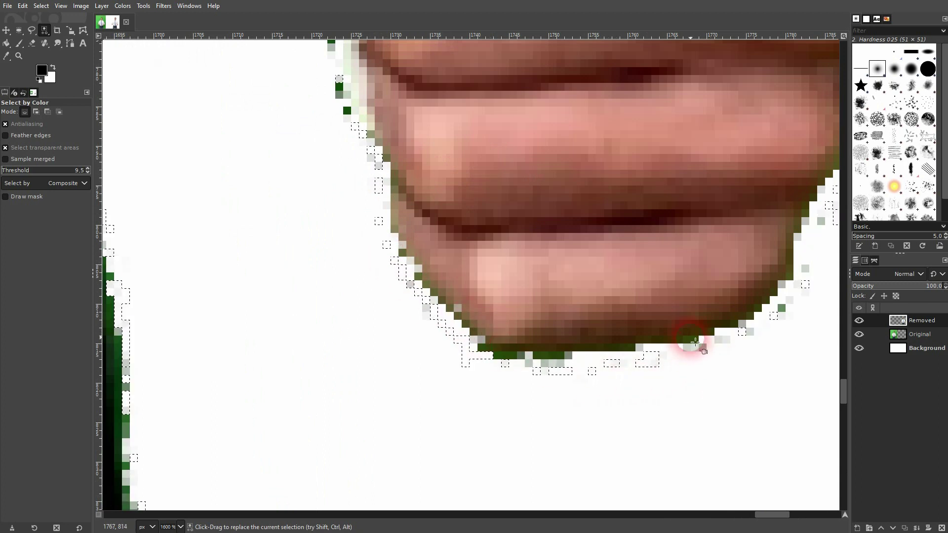
Delete the leftover dark green pixels under and beside the fist, and those along the dark edge at the man's hip.
left_click(502, 360)
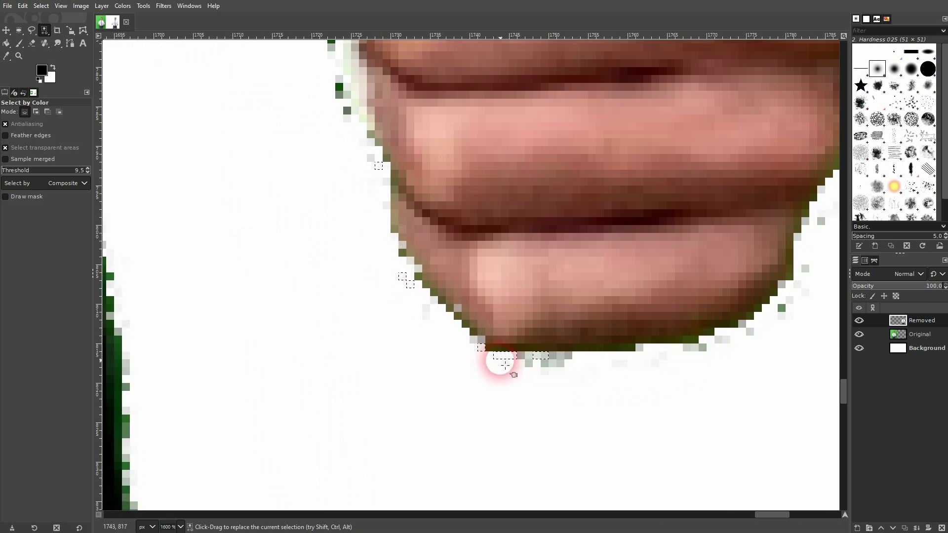
left_click(345, 92)
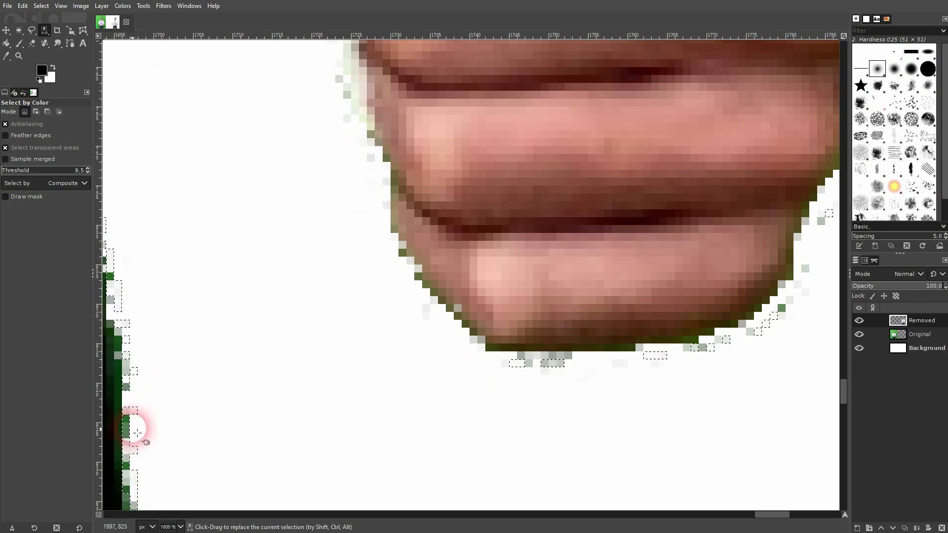
left_click(126, 492)
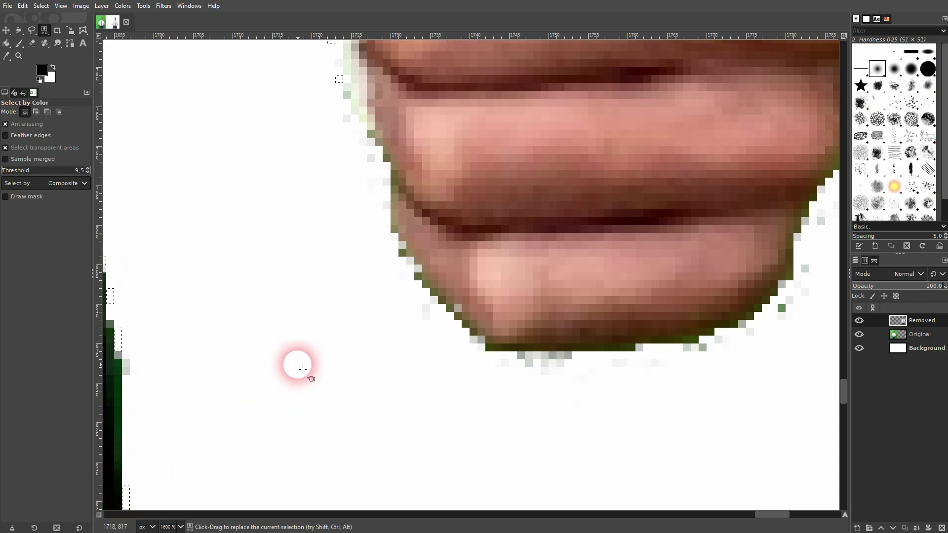
Delete the stray green and grey-green pixels along the fist's outer edge, up to the shirt cuff.
scroll(306, 364, "down", 3)
scroll(586, 318, "up", 4)
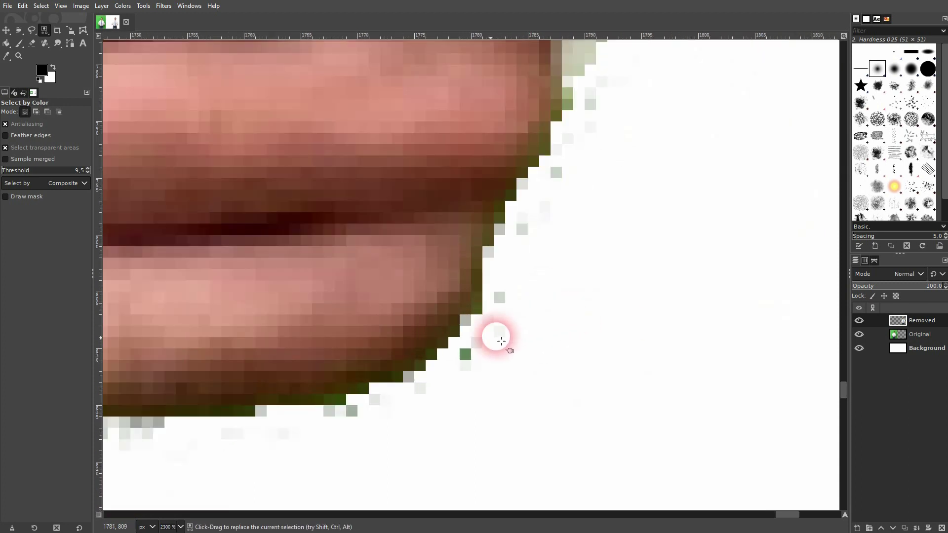
left_click(469, 356)
left_click(559, 146)
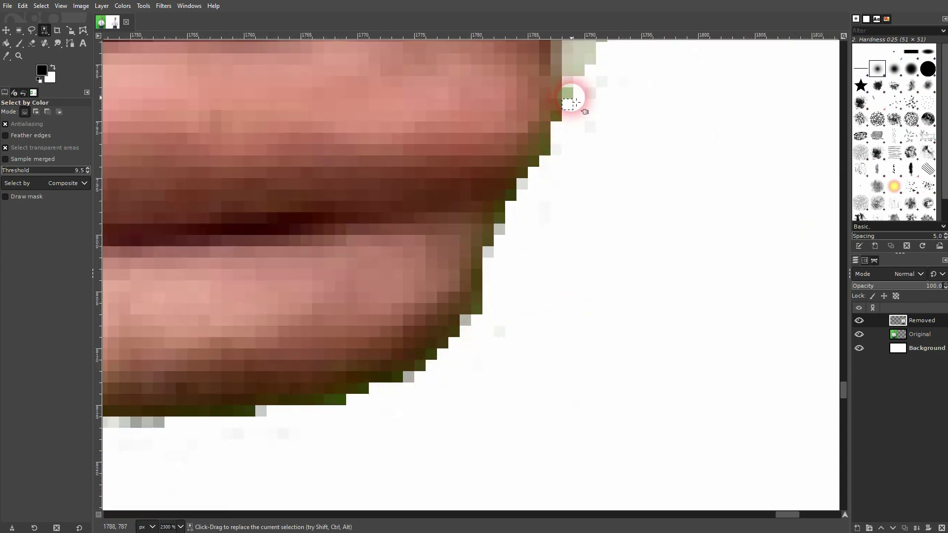
Delete the green and grey-green fringe pixels in the gap between the shirt's side and the sleeve beside the fist, using Select by Color.
scroll(451, 312, "down", 3)
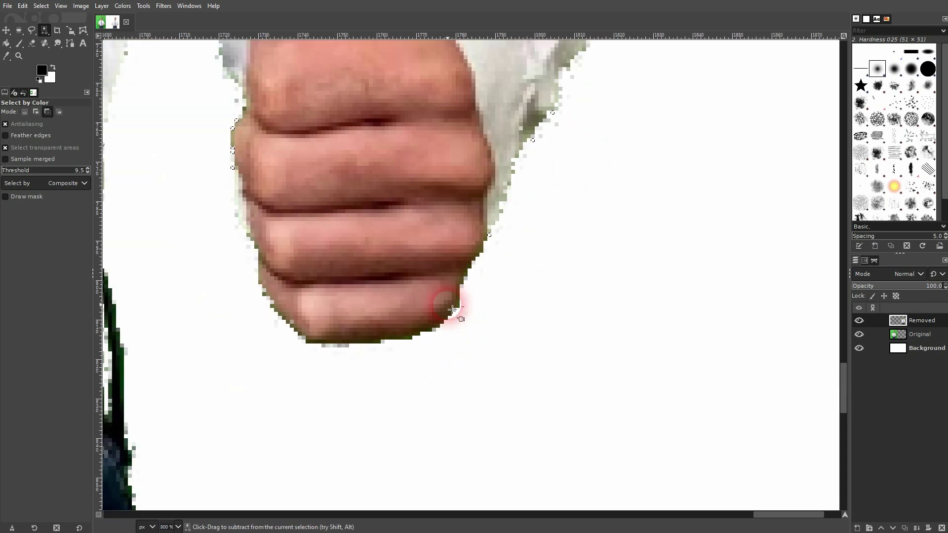
scroll(451, 308, "down", 4)
scroll(451, 306, "up", 1)
scroll(317, 170, "up", 5)
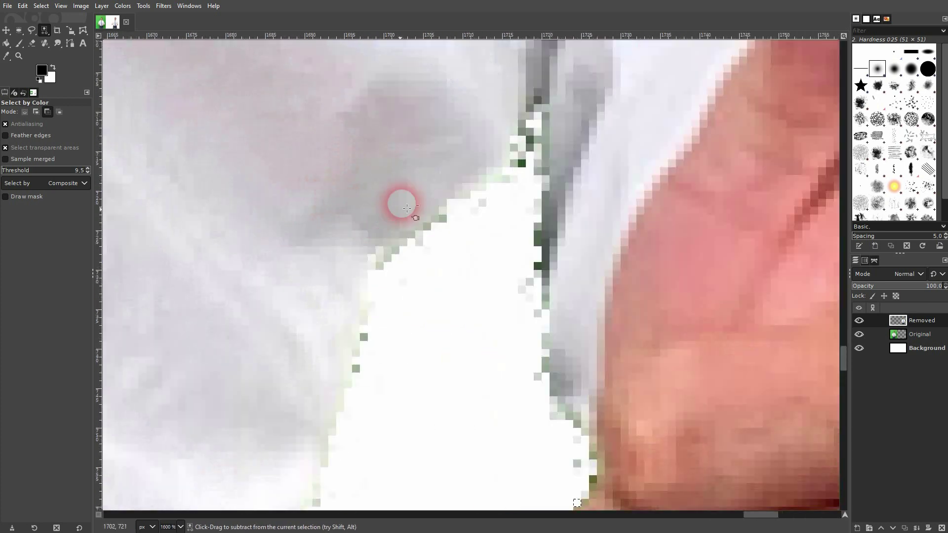
left_click_drag(369, 341, 509, 190)
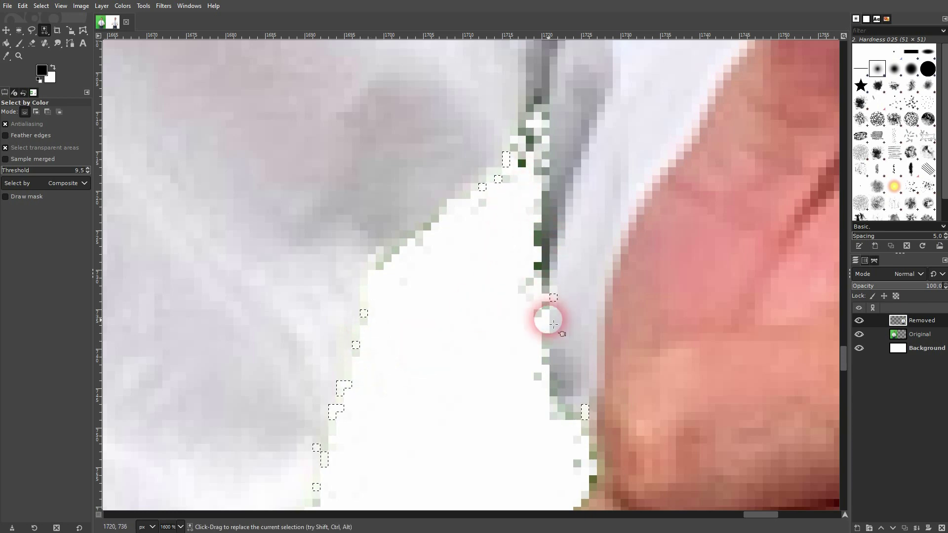
left_click(592, 480)
key("Delete")
left_click(541, 388)
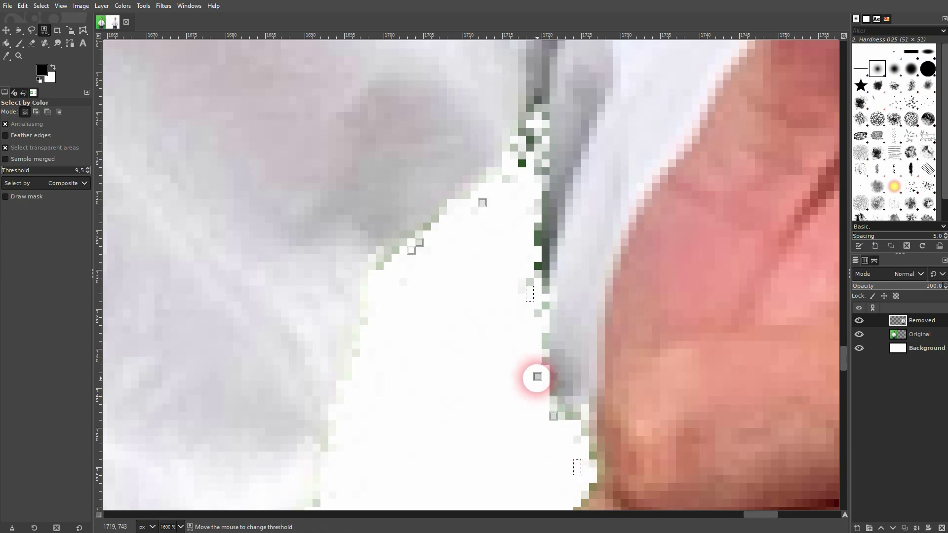
left_click_drag(541, 381, 475, 349)
Delete the green pixels along the upper outer edge of the thumbs-up fist on the other arm.
scroll(478, 357, "down", 6, "ctrl")
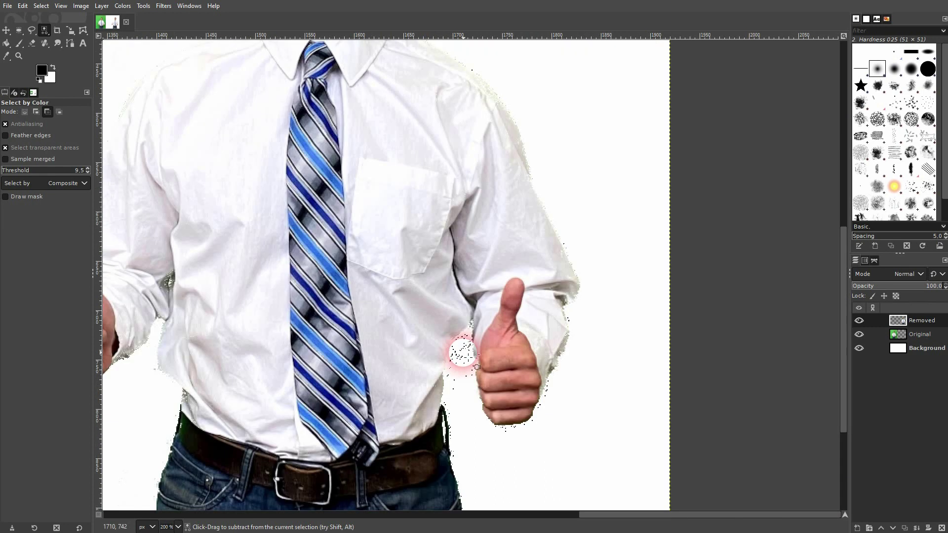
scroll(469, 355, "down", 4, "ctrl")
scroll(377, 339, "up", 5, "ctrl")
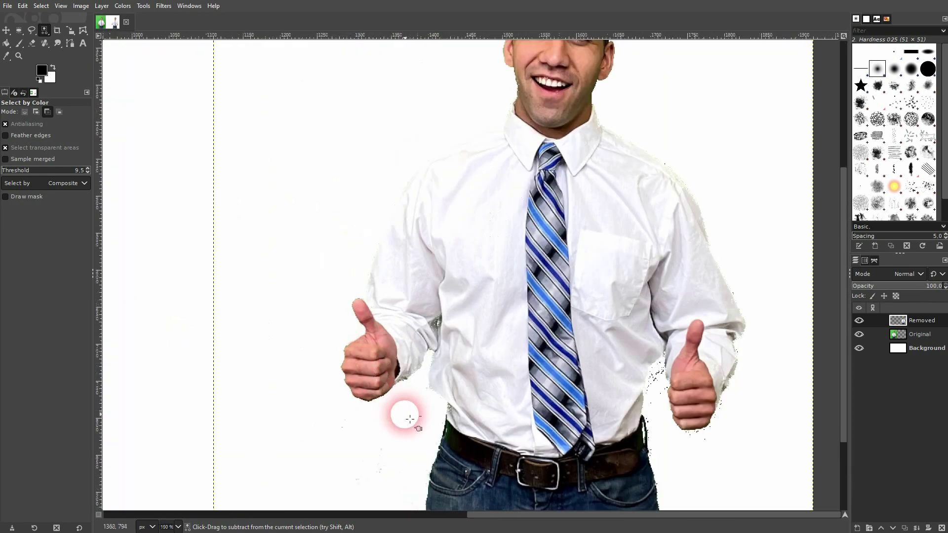
scroll(370, 387, "up", 9, "ctrl")
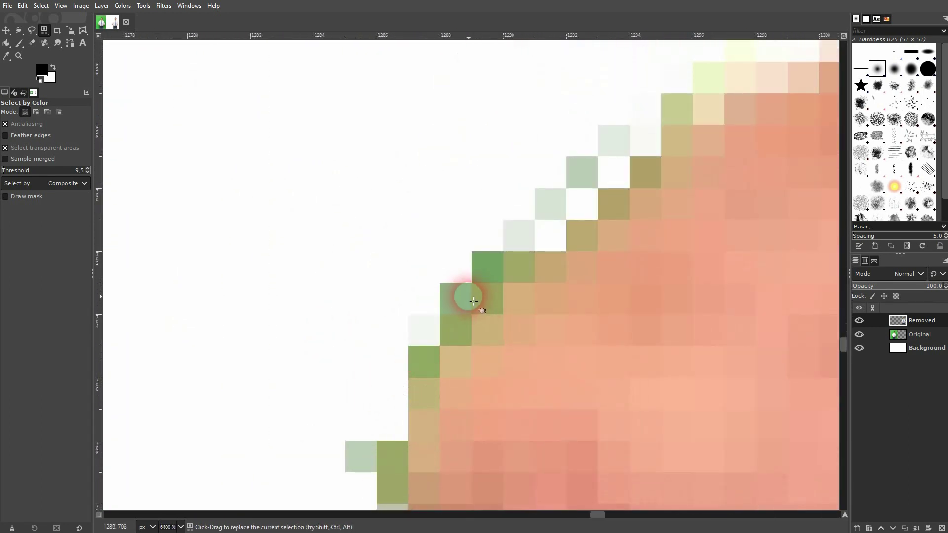
left_click(429, 352)
key("Delete")
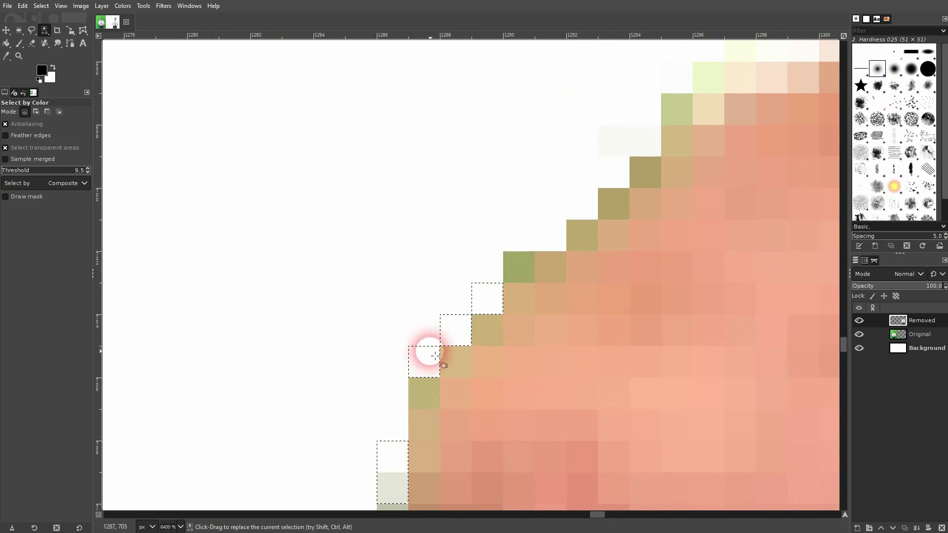
Delete the grey-green pixels in the gap between that fist's shirt cuff and the side of the shirt.
scroll(417, 244, "down", 8, "ctrl")
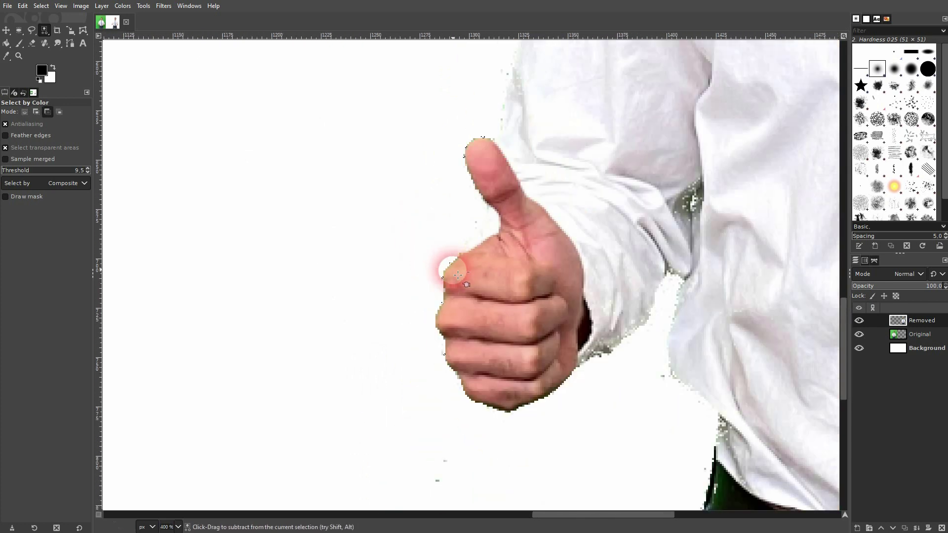
scroll(675, 384, "up", 4, "ctrl")
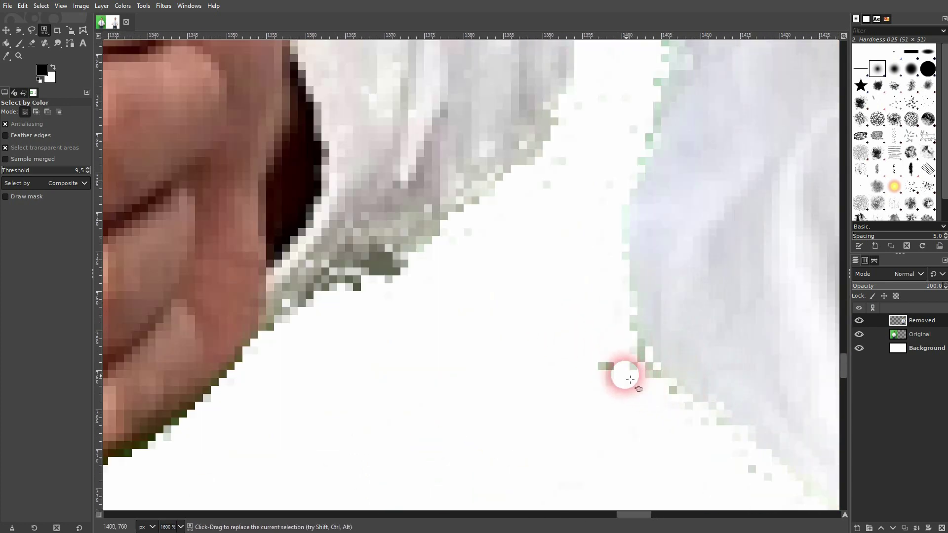
left_click_drag(610, 368, 555, 401)
scroll(555, 402, "down", 5, "ctrl")
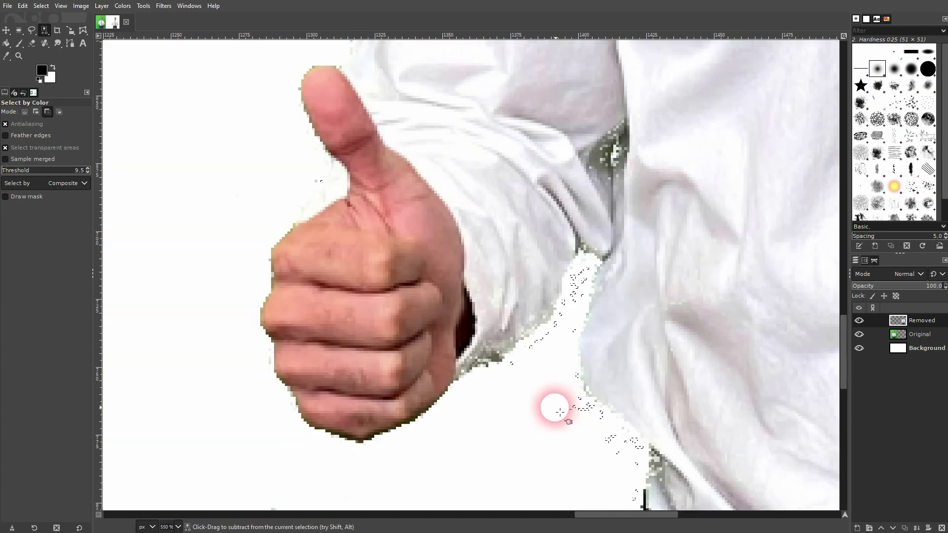
Using rectangular selections, clear the stray specks from the empty areas beside both hips, along the layer's outer margin and beside the head.
scroll(563, 416, "down", 5, "ctrl")
scroll(634, 464, "up", 2, "ctrl")
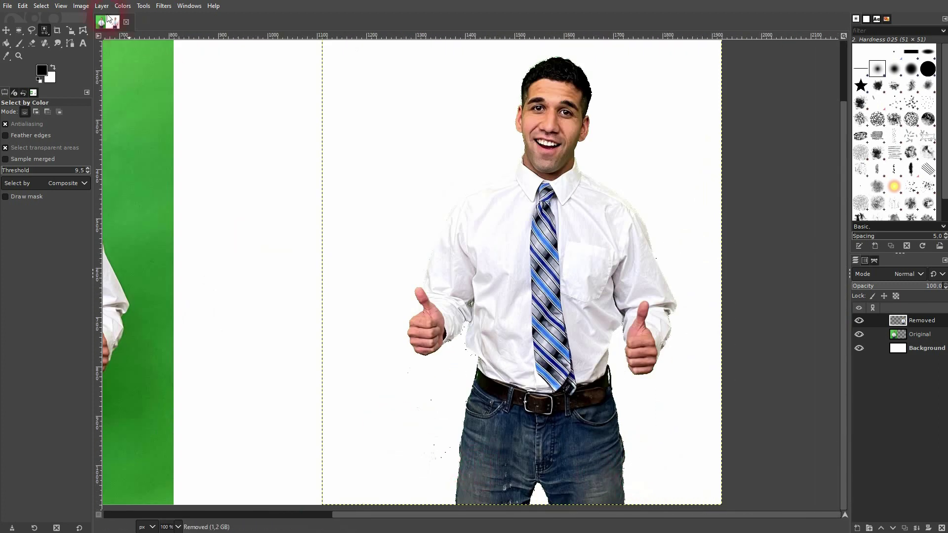
left_click(19, 30)
left_click(56, 33)
left_click_drag(369, 373, 451, 496)
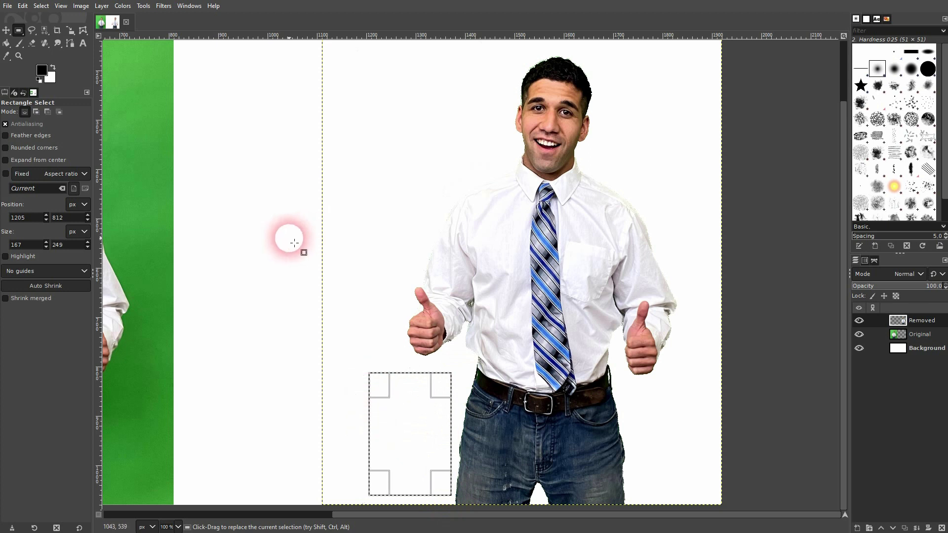
left_click_drag(290, 239, 381, 484)
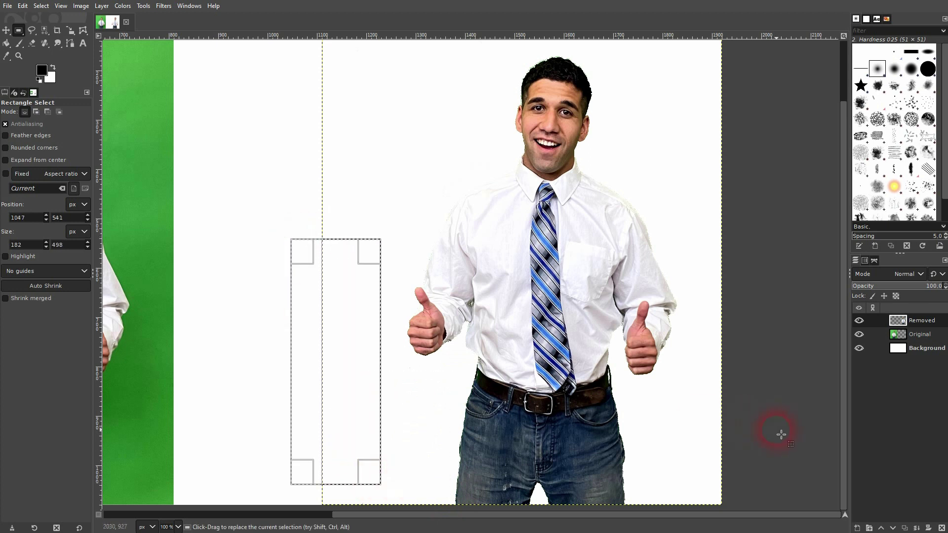
left_click_drag(750, 367, 663, 504)
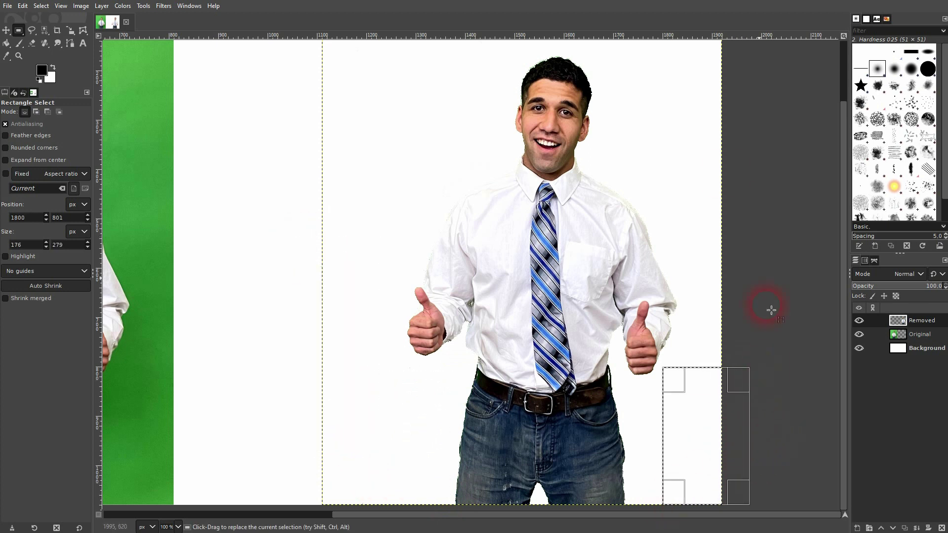
left_click_drag(618, 161, 752, 106)
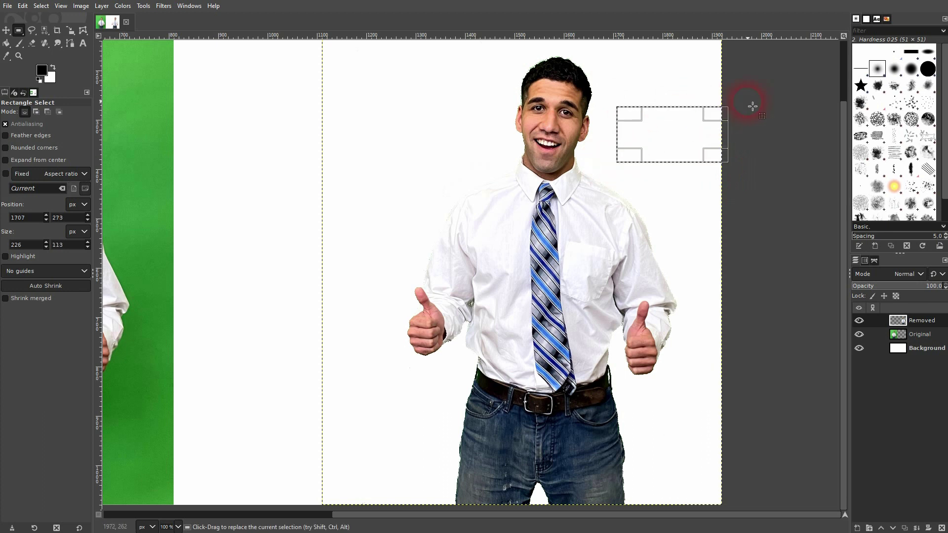
Activate the Move tool and compare the green-screen original with the cut-out copy in full.
left_click(7, 30)
scroll(320, 266, "down", 2)
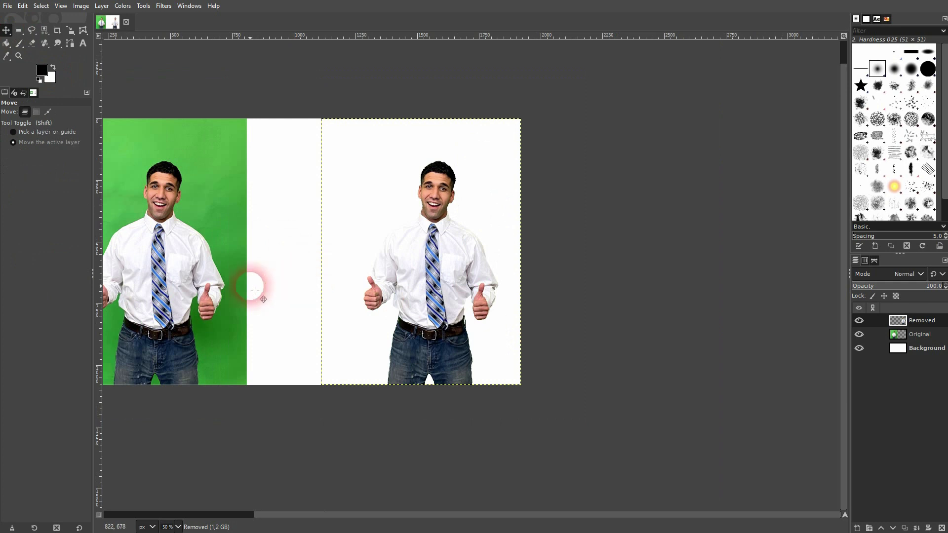
scroll(355, 330, "up", 1)
scroll(362, 341, "left", 2)
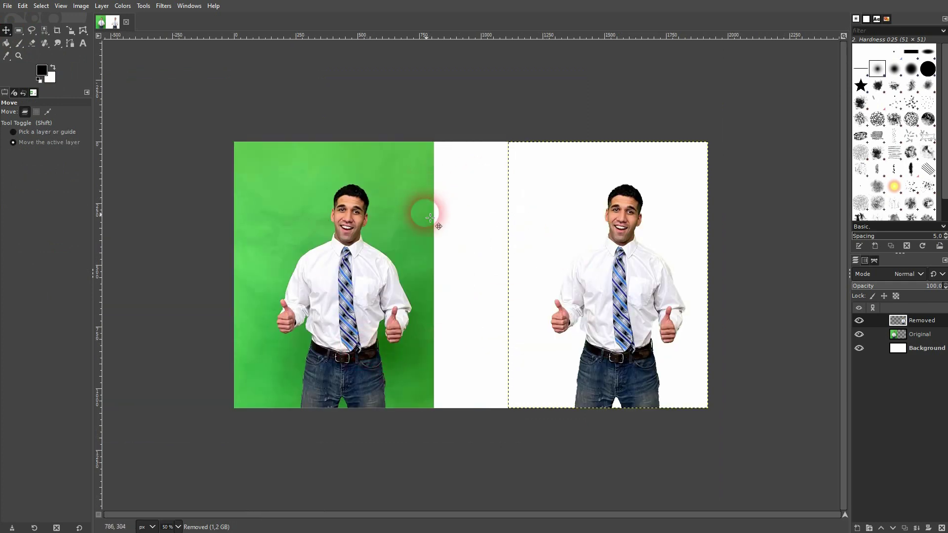